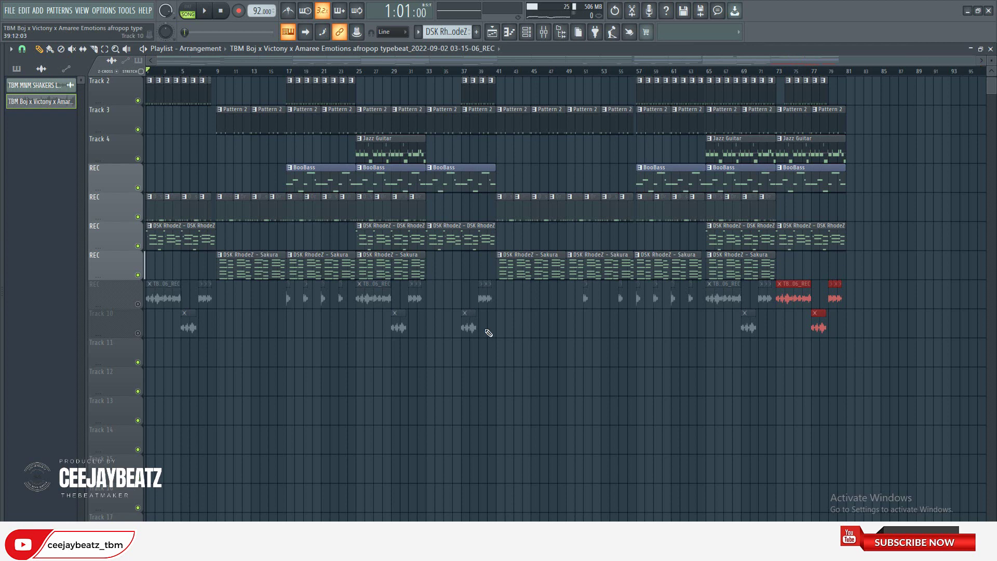
Step: Solo Track 1 and play its TBM MNM SHAKERS LOOP from the start of the arrangement, stopping after about four bars
{"action": "scroll", "coordinate": [488, 294], "scroll_direction": "up", "scroll_amount": 1}
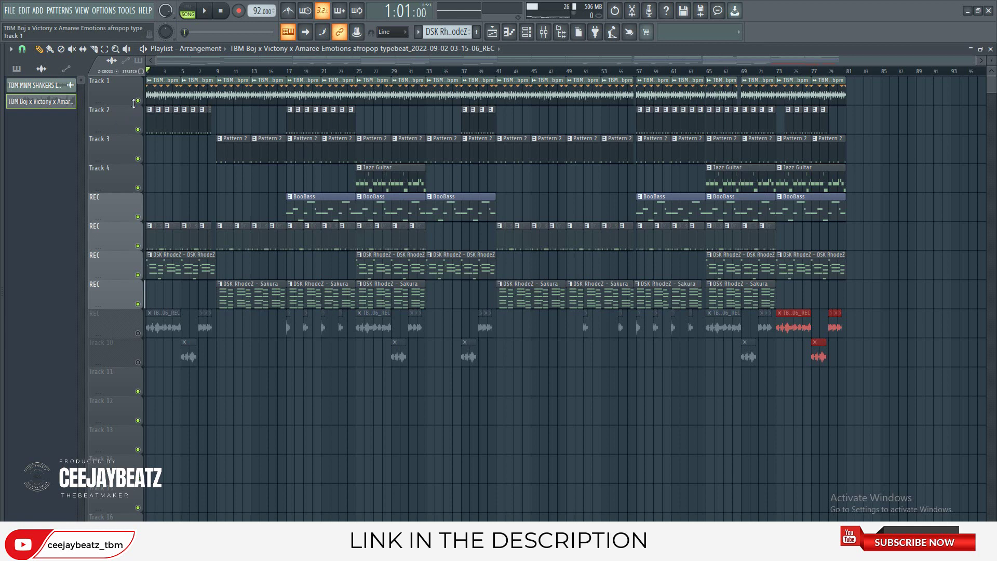
{"action": "right_click", "coordinate": [138, 101]}
{"action": "scroll", "coordinate": [142, 102], "scroll_direction": "up", "scroll_amount": 5}
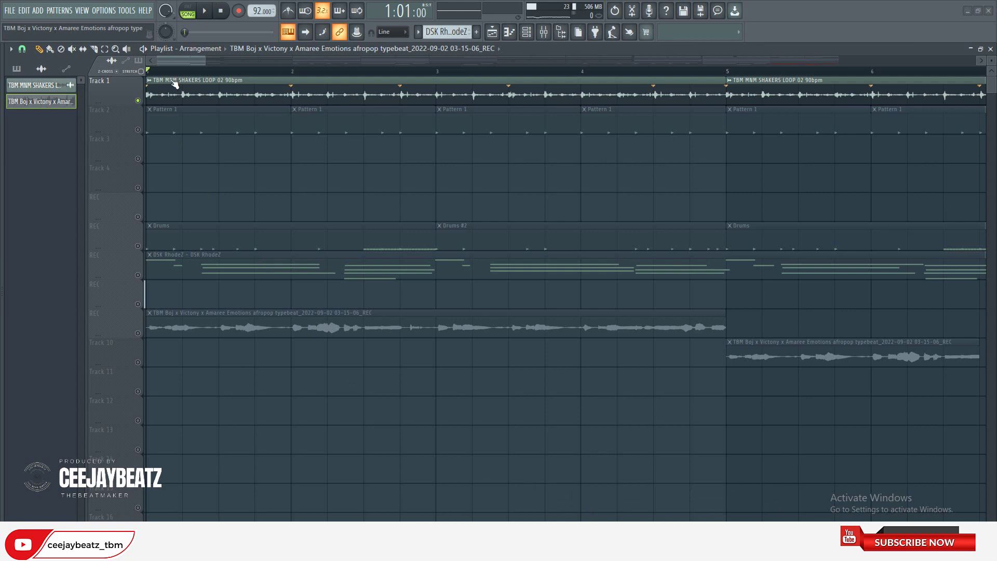
{"action": "left_click_drag", "start_coordinate": [206, 58], "coordinate": [400, 60]}
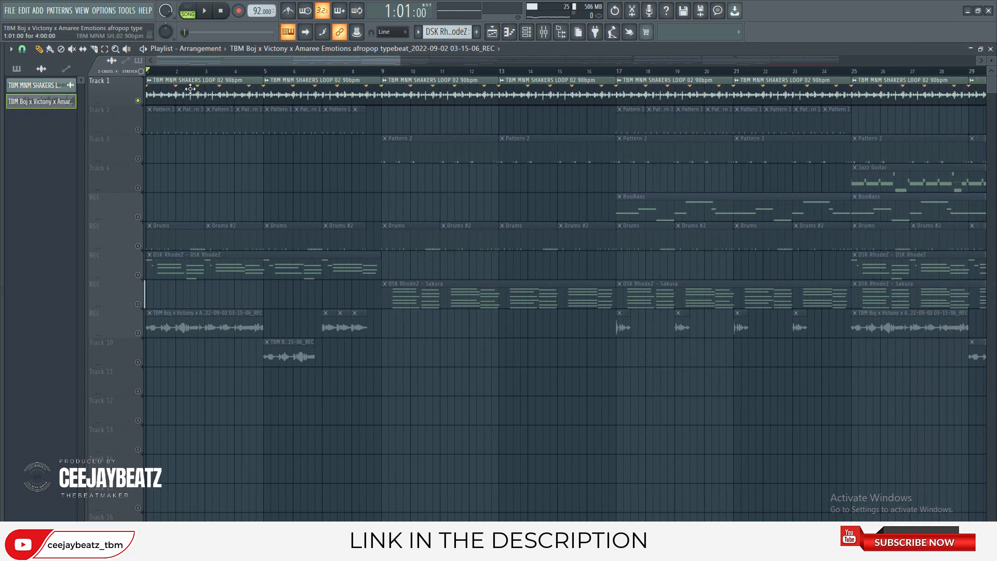
{"action": "right_click", "coordinate": [138, 101]}
{"action": "right_click", "coordinate": [139, 101]}
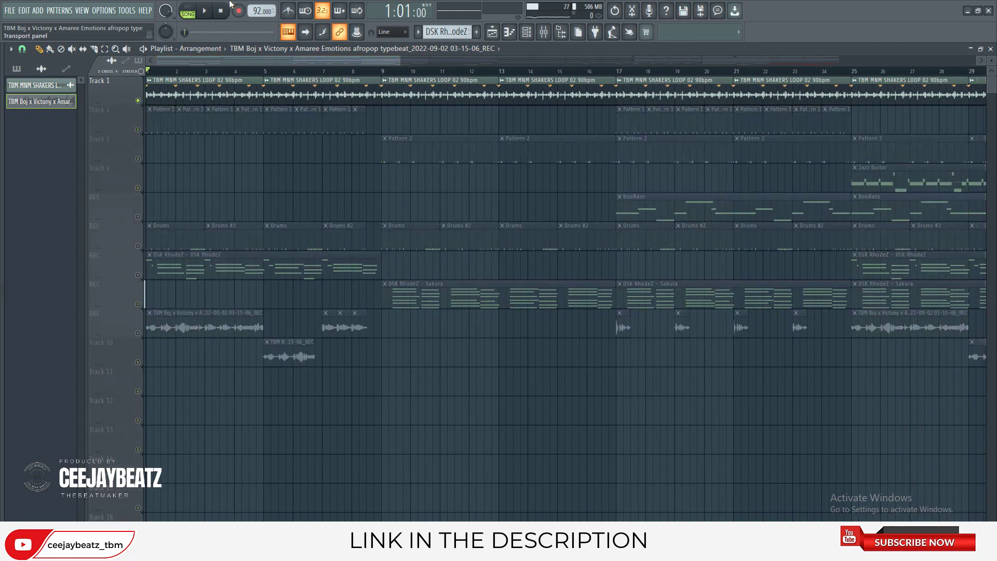
{"action": "left_click", "coordinate": [206, 12]}
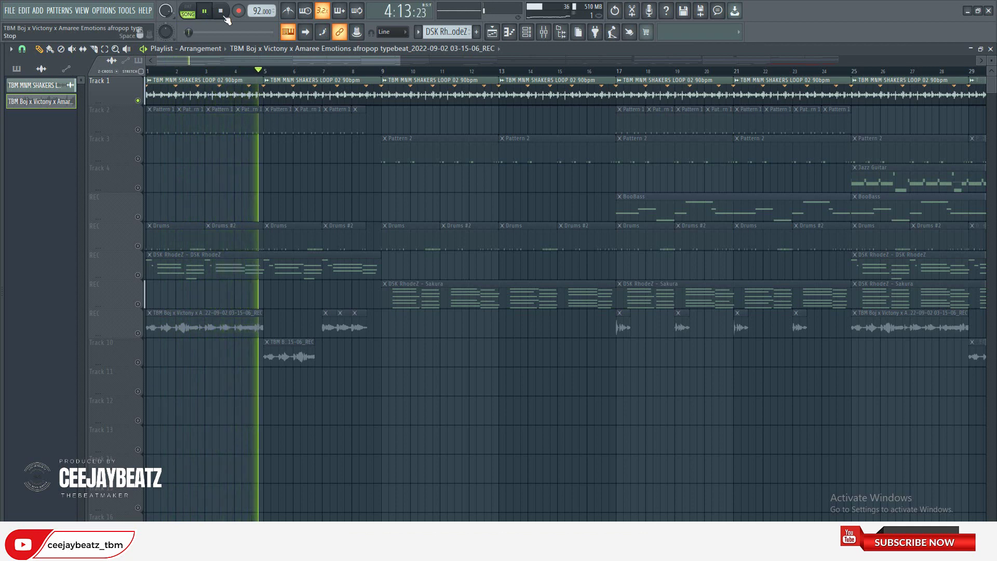
{"action": "left_click", "coordinate": [221, 11]}
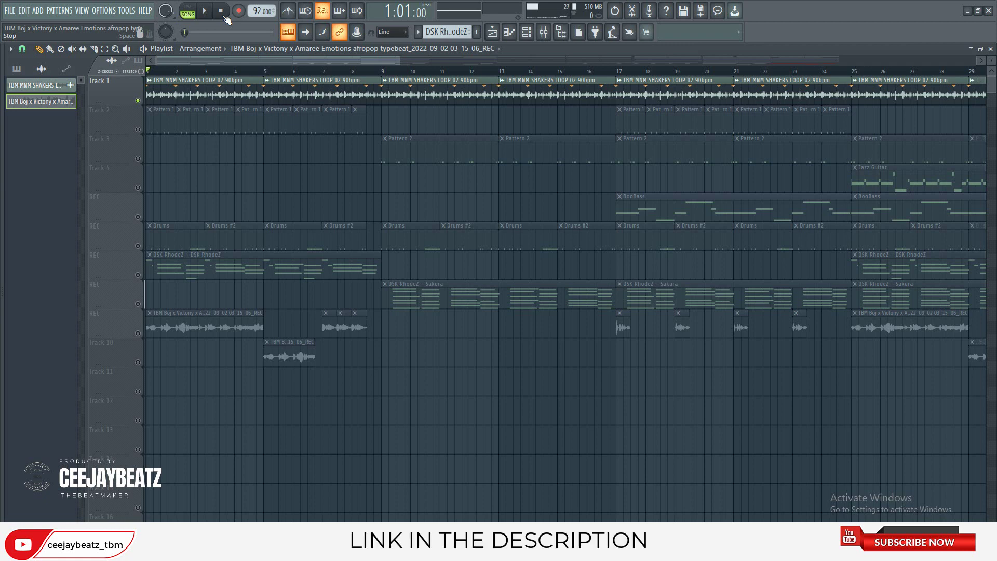
Step: Unmute Track 2 and play its Pattern 1 on its own from the Channel rack, returning to the playlist
{"action": "left_click", "coordinate": [137, 130]}
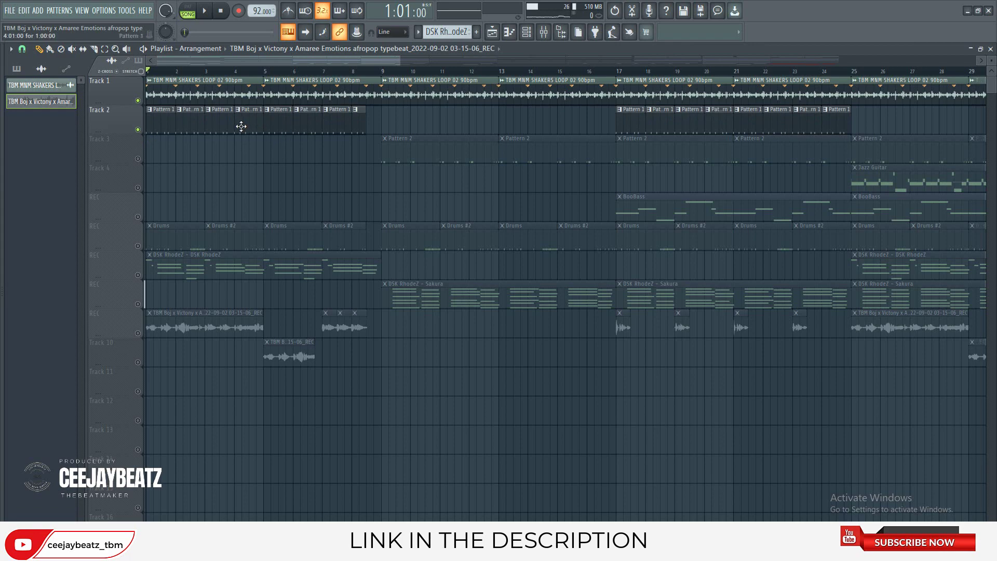
{"action": "scroll", "coordinate": [242, 127], "scroll_direction": "up", "scroll_amount": 5}
{"action": "left_click", "coordinate": [300, 118]}
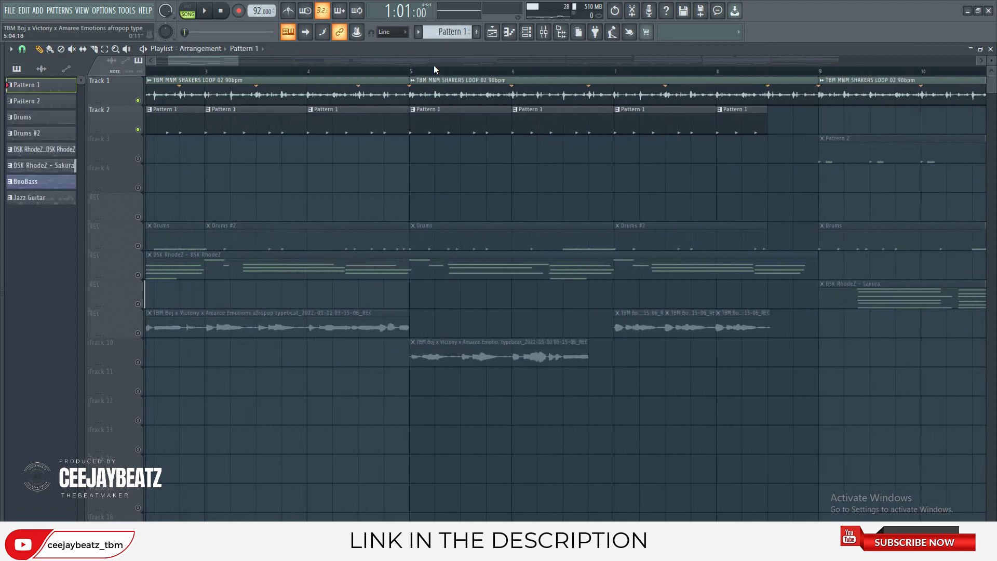
{"action": "left_click", "coordinate": [561, 32]}
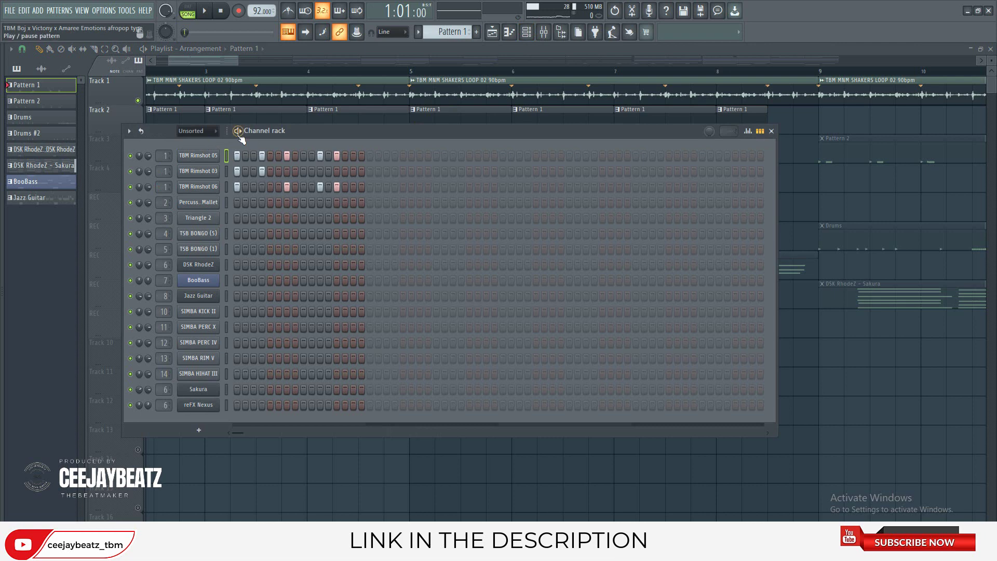
{"action": "left_click", "coordinate": [238, 131]}
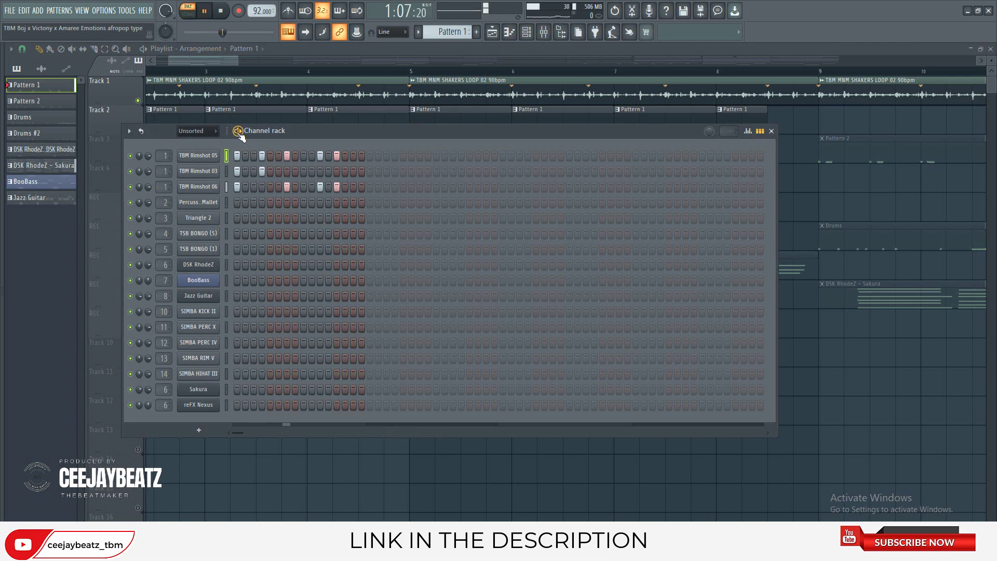
{"action": "left_click", "coordinate": [231, 12]}
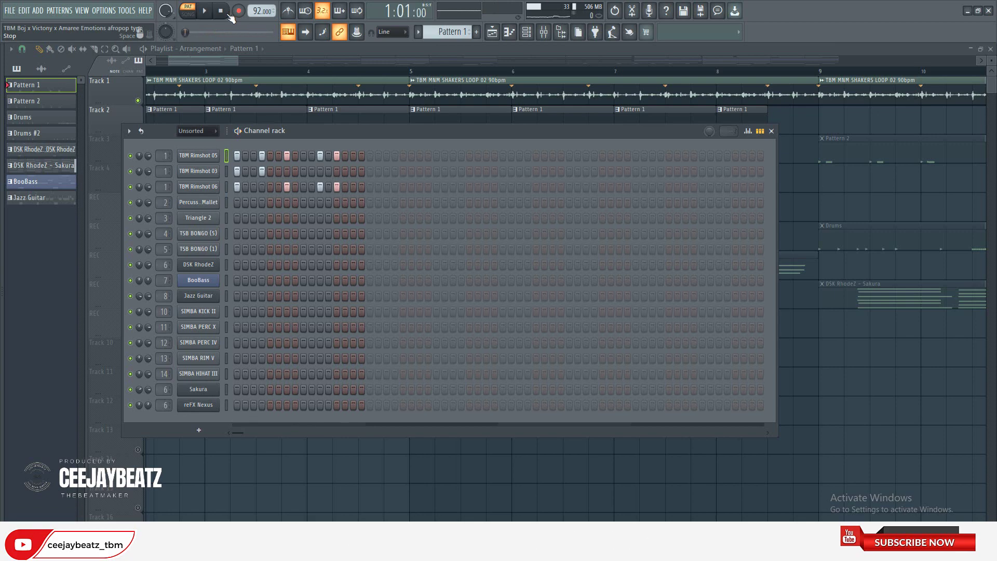
{"action": "left_click", "coordinate": [207, 69]}
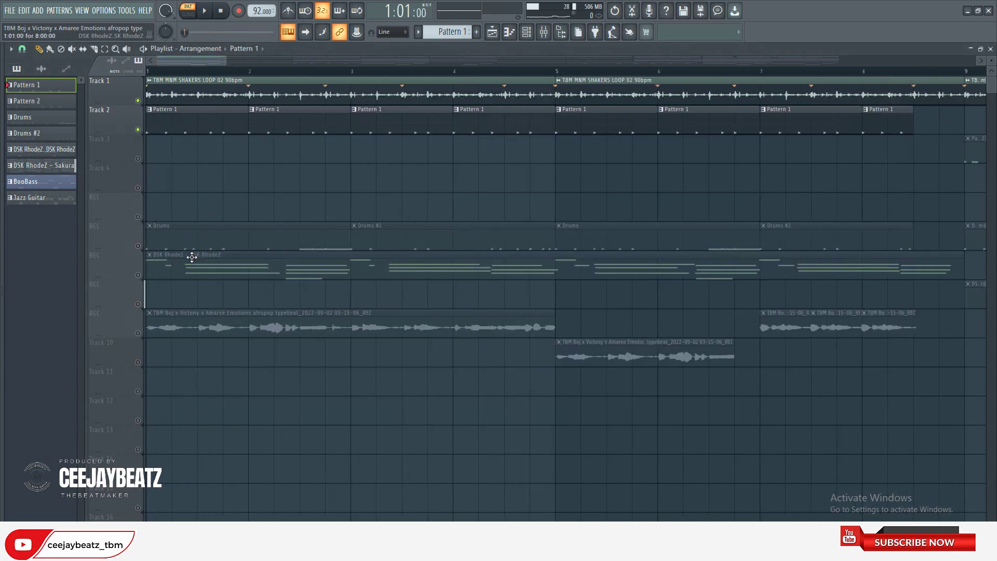
Step: Fill bars 25 to 32 of Track 2 with eight Pattern 1 clips and make a time selection over those bars
{"action": "scroll", "coordinate": [186, 256], "scroll_direction": "down", "scroll_amount": 5}
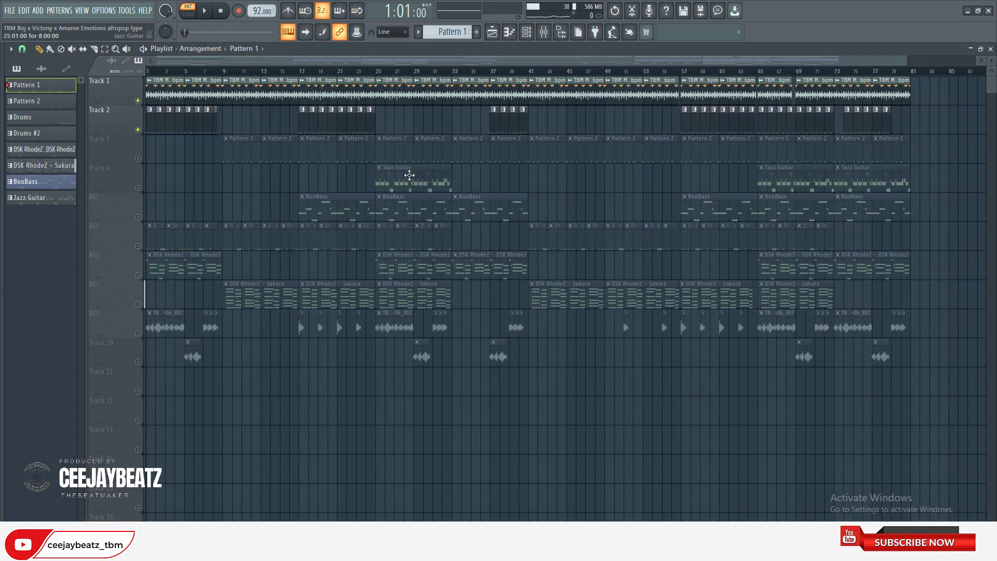
{"action": "scroll", "coordinate": [366, 133], "scroll_direction": "up", "scroll_amount": 1}
{"action": "mouse_move", "coordinate": [390, 125]}
{"action": "left_mouse_down"}
{"action": "mouse_move", "coordinate": [249, 125]}
{"action": "mouse_move", "coordinate": [419, 133]}
{"action": "mouse_move", "coordinate": [390, 131]}
{"action": "left_mouse_up"}
{"action": "scroll", "coordinate": [385, 91], "scroll_direction": "up", "scroll_amount": 4}
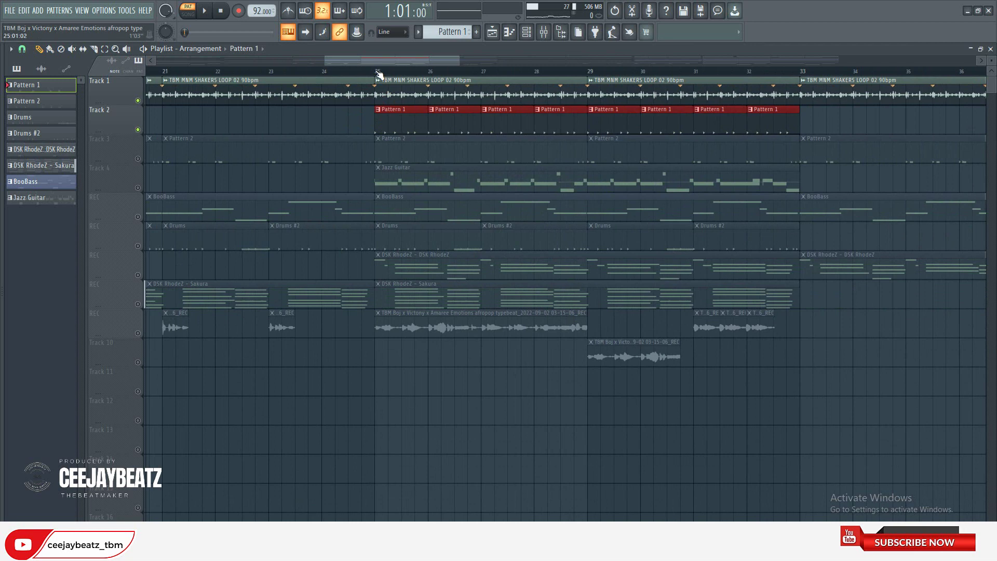
{"action": "left_click_drag", "start_coordinate": [379, 75], "coordinate": [750, 74]}
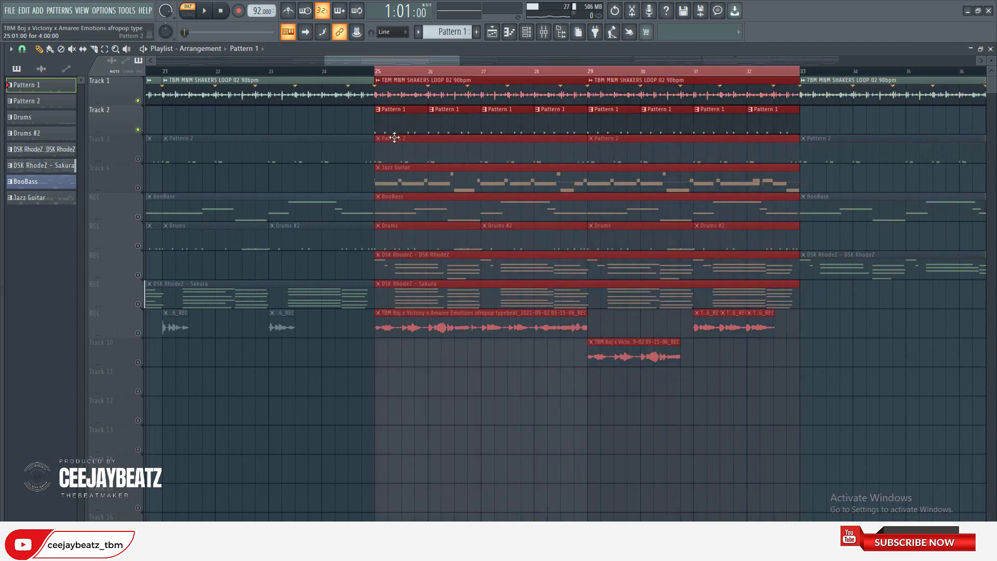
Step: Open Pattern 2 in the Channel rack, widen the rack to show more steps, and play the pattern
{"action": "left_click", "coordinate": [391, 158]}
{"action": "left_click", "coordinate": [526, 31]}
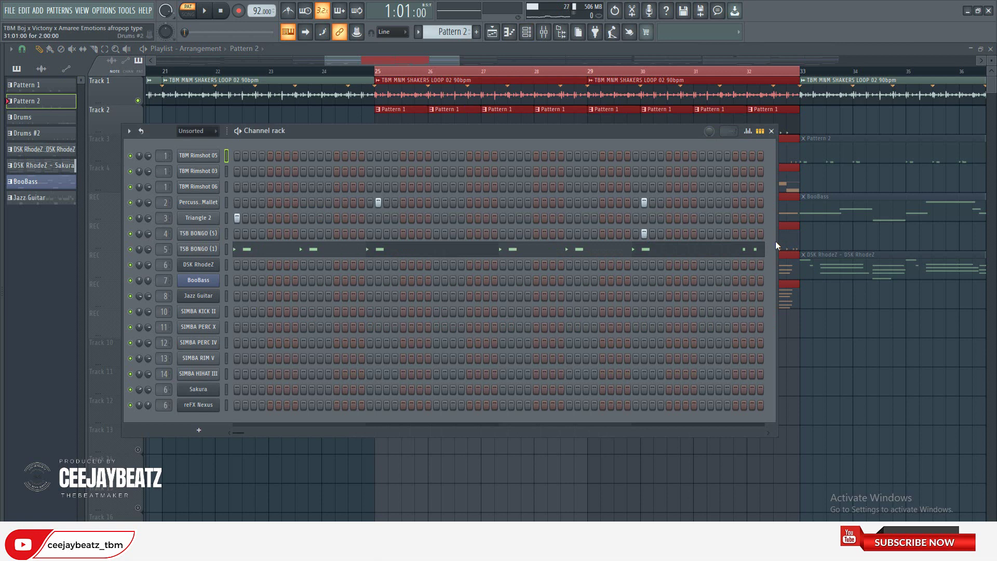
{"action": "left_click_drag", "start_coordinate": [777, 242], "coordinate": [942, 240]}
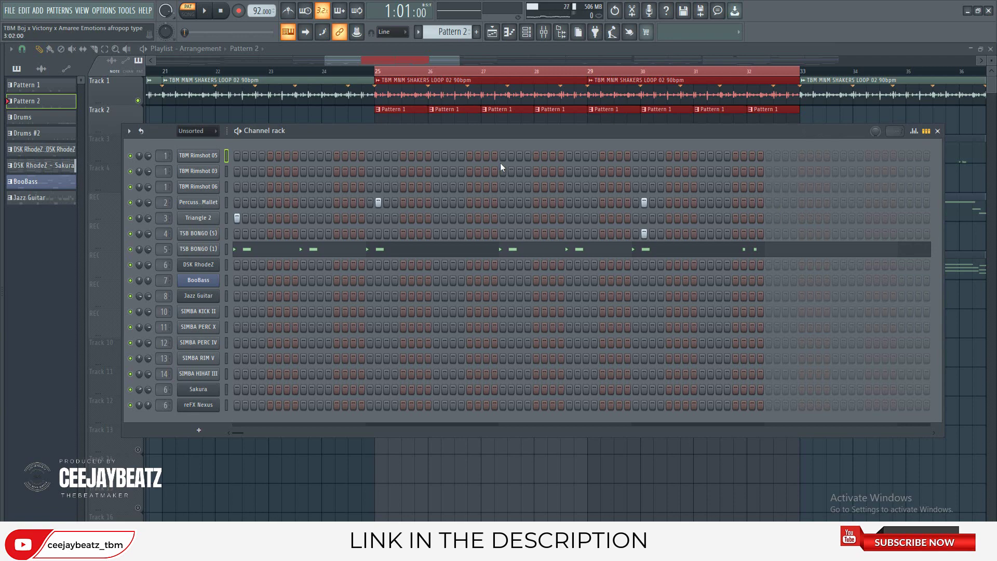
{"action": "left_click", "coordinate": [239, 132]}
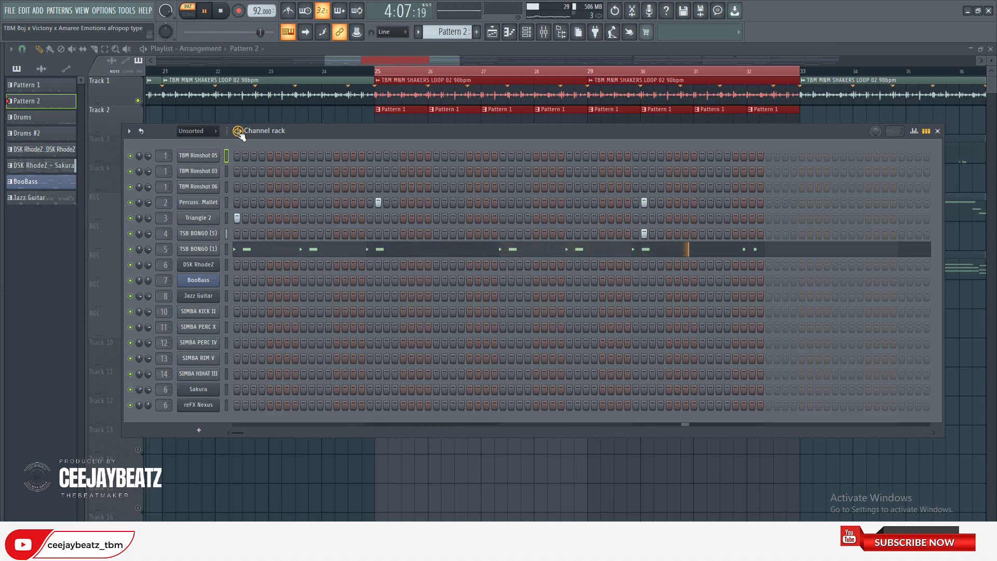
{"action": "key", "text": "space"}
{"action": "key", "text": "space"}
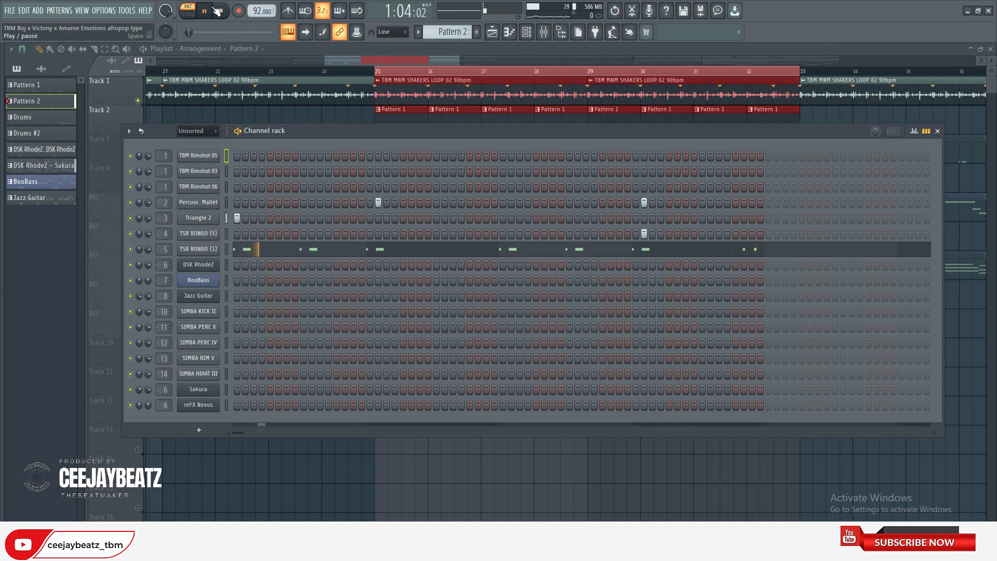
{"action": "key", "text": "space"}
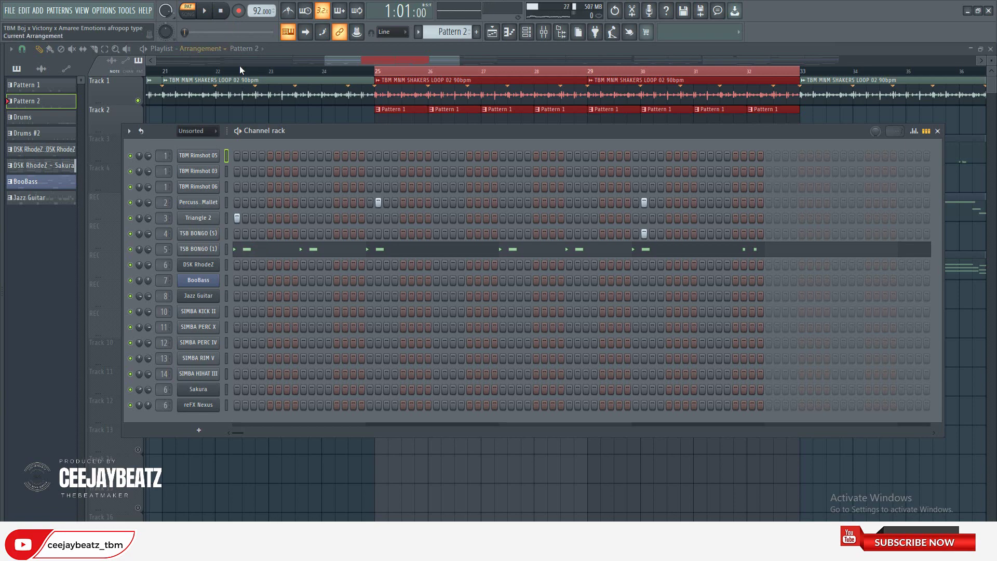
Step: In the TSB BONGO (1) piano roll, try moving the first long C5 note earlier to 1:02:00 and play it
{"action": "left_click", "coordinate": [227, 251]}
{"action": "left_click", "coordinate": [269, 251]}
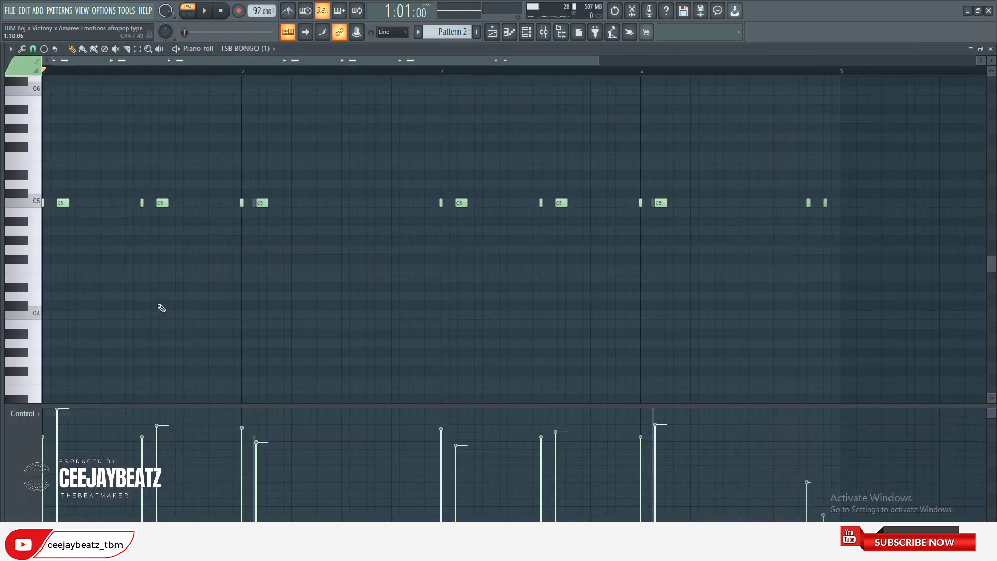
{"action": "scroll", "coordinate": [109, 206], "scroll_direction": "up", "scroll_amount": 5}
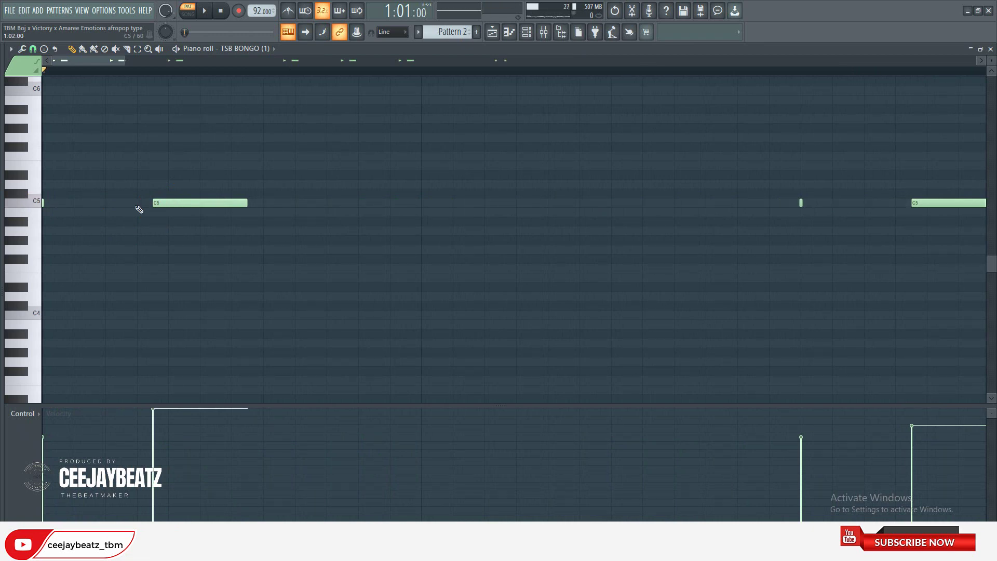
{"action": "left_click_drag", "start_coordinate": [139, 209], "coordinate": [136, 208]}
{"action": "left_click", "coordinate": [206, 12]}
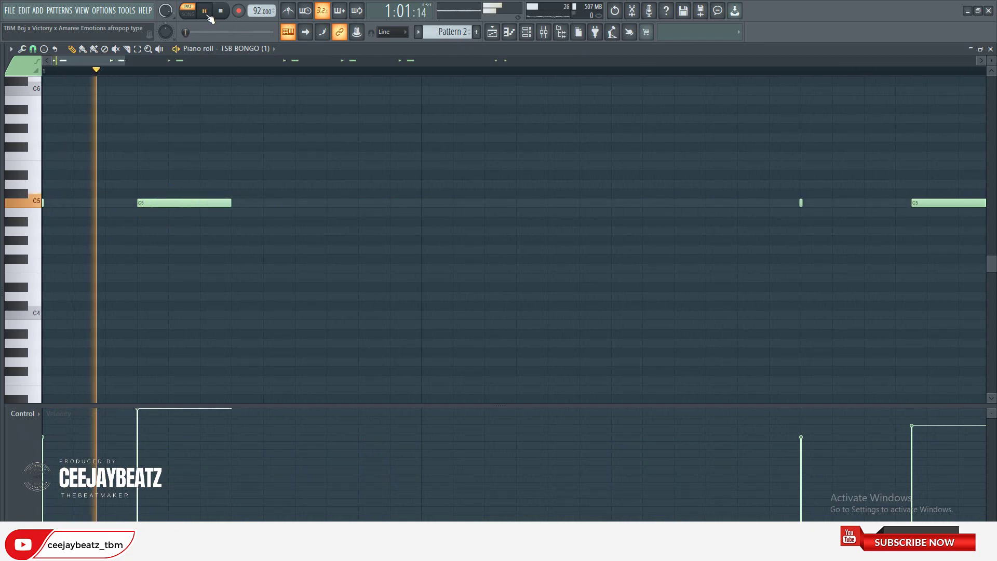
{"action": "key", "text": "space"}
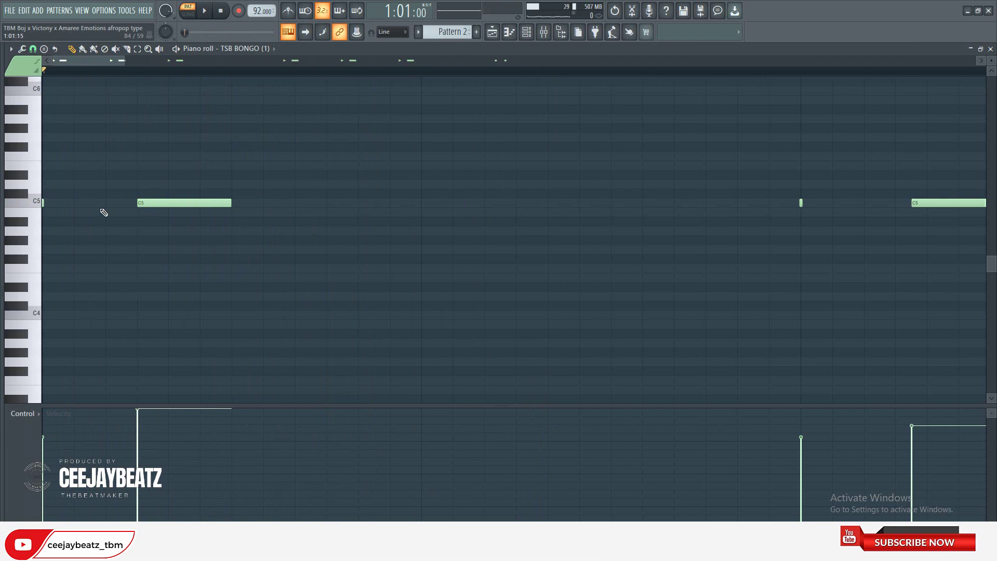
Step: Shift the first long C5 bongo note back to its off-grid position and close the piano roll
{"action": "left_click", "coordinate": [182, 203]}
{"action": "key", "text": "shift+Right"}
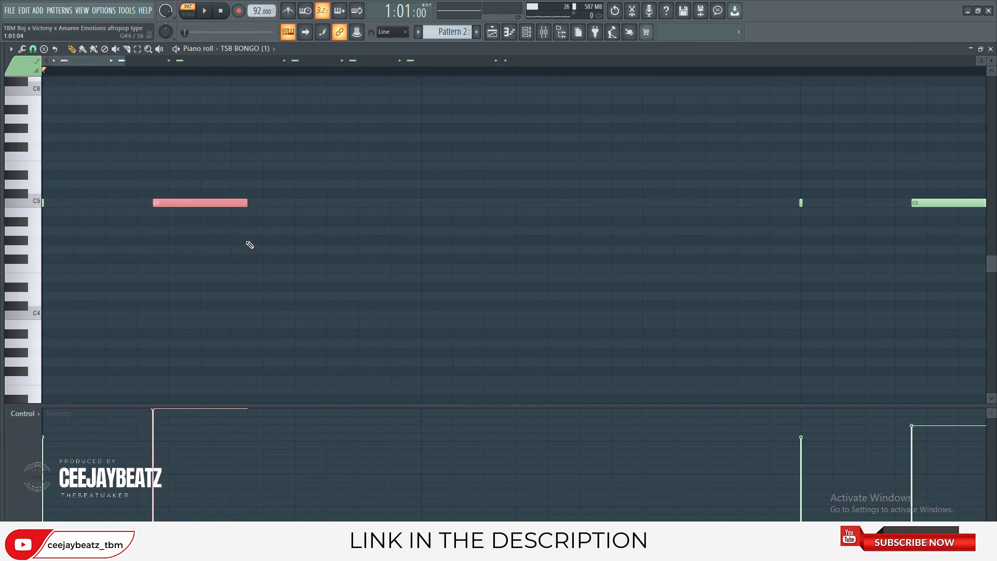
{"action": "scroll", "coordinate": [240, 154], "scroll_direction": "down", "scroll_amount": 3}
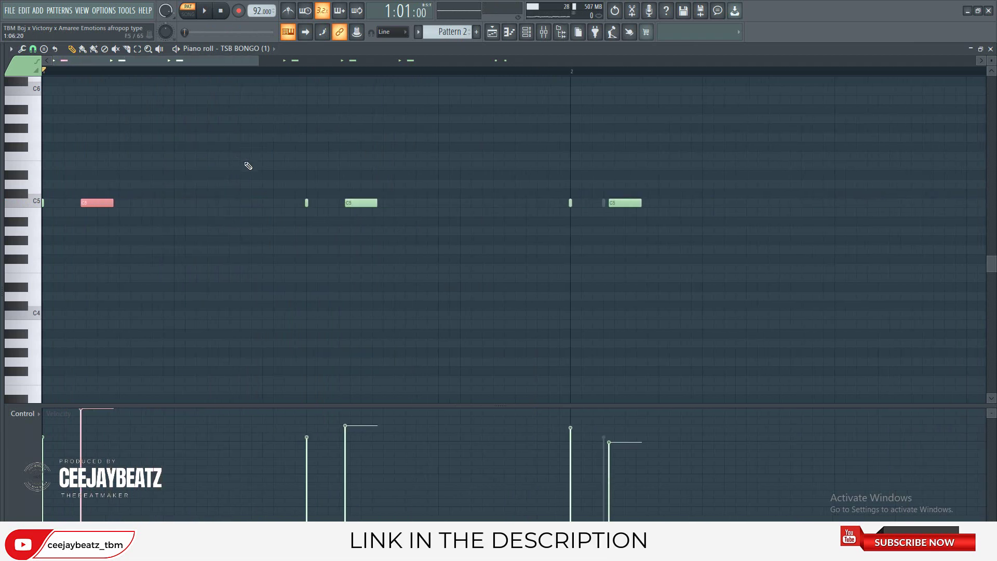
{"action": "left_click", "coordinate": [991, 48]}
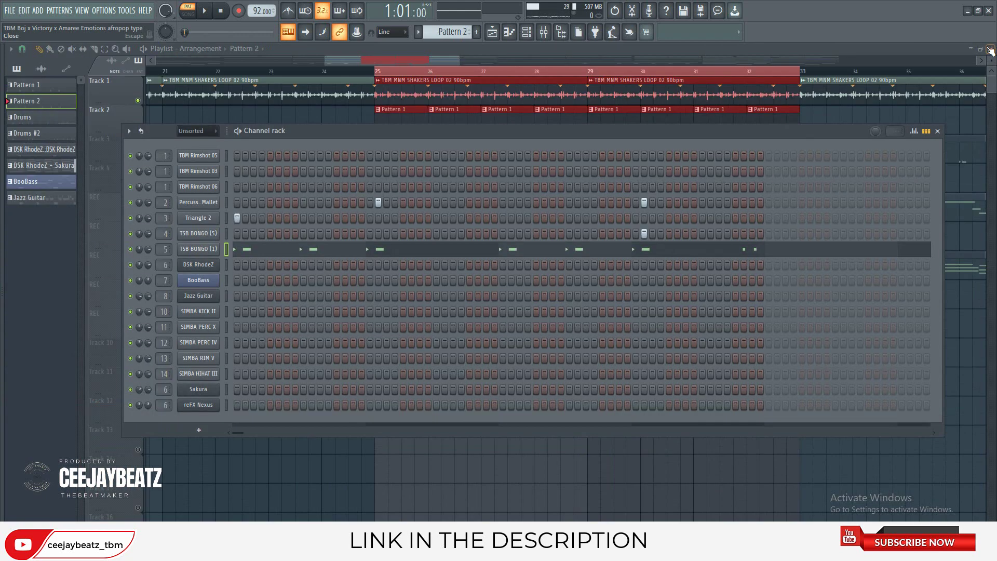
Step: Unmute Track 3 in the playlist and play the selected bars 25 to 32 in song mode
{"action": "key", "text": "F6"}
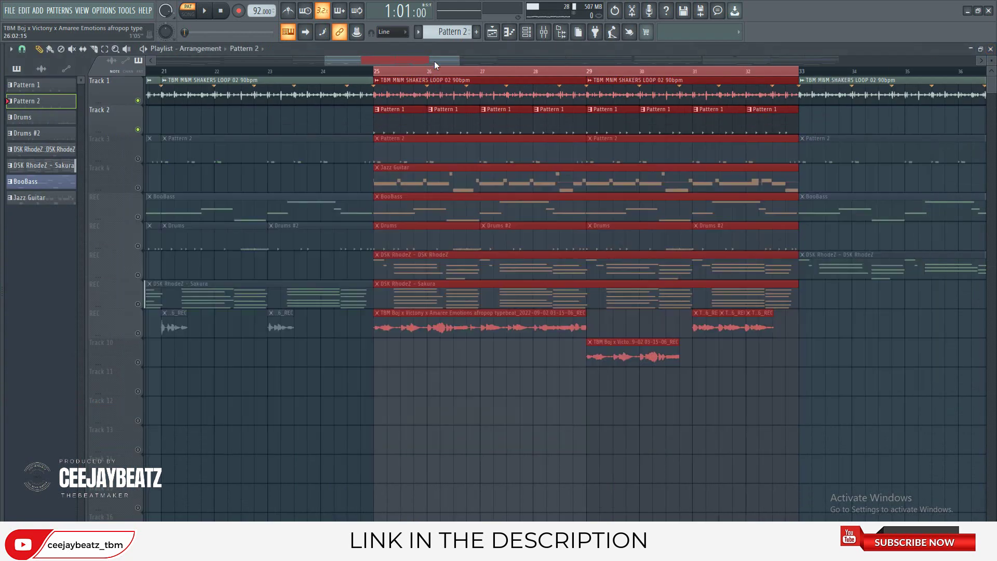
{"action": "left_click", "coordinate": [138, 159]}
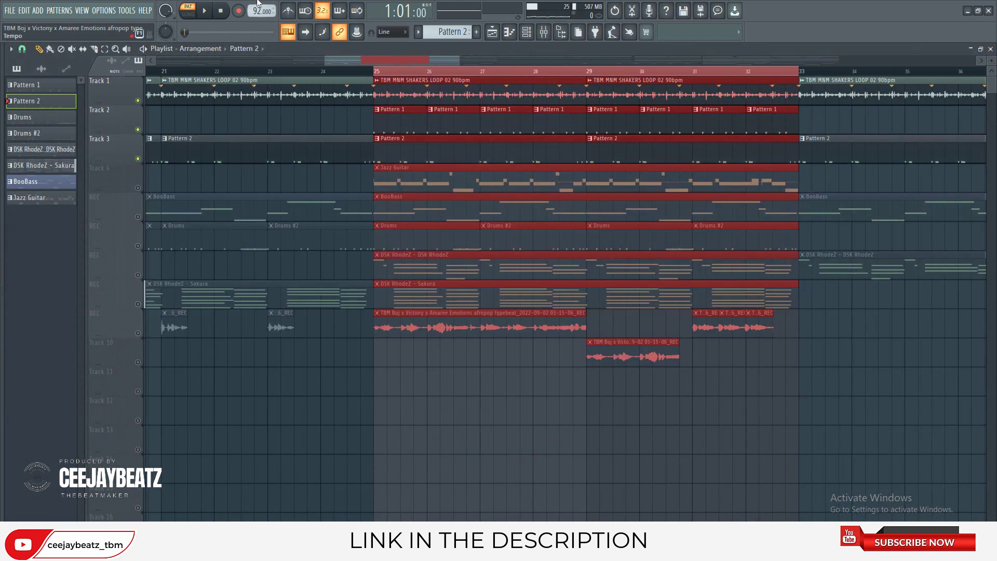
{"action": "left_click", "coordinate": [188, 14]}
{"action": "left_click", "coordinate": [203, 13]}
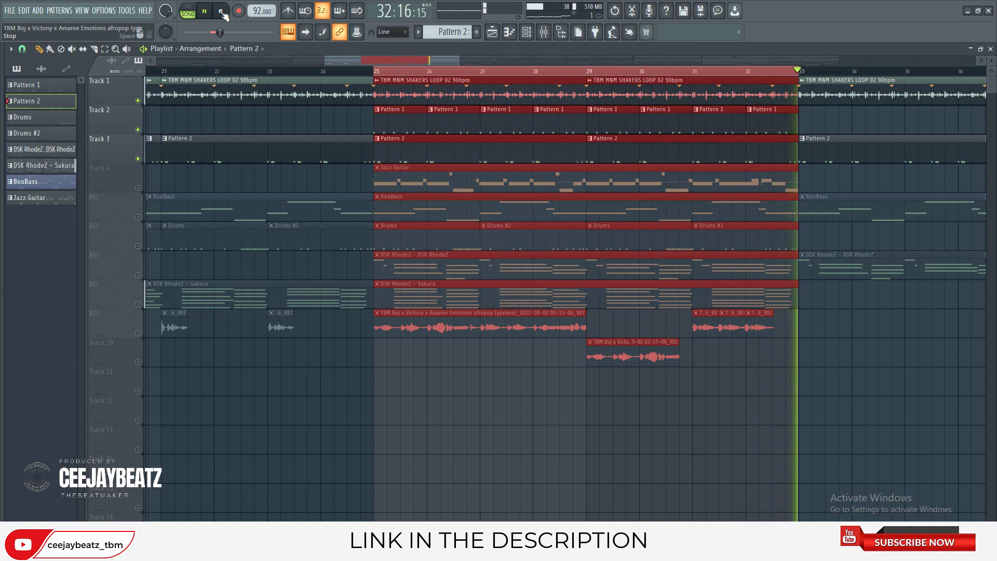
{"action": "left_click", "coordinate": [222, 12]}
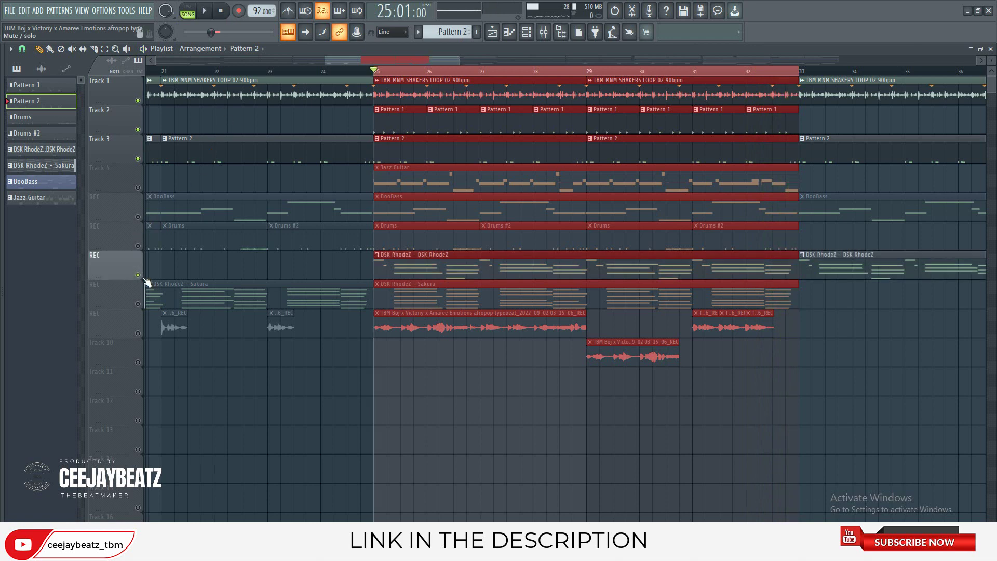
Step: Open the DSK RhodeZ instrument behind the clip at bar 25 to view its sound settings, and return to the playlist
{"action": "left_click", "coordinate": [429, 267]}
{"action": "left_click", "coordinate": [527, 31]}
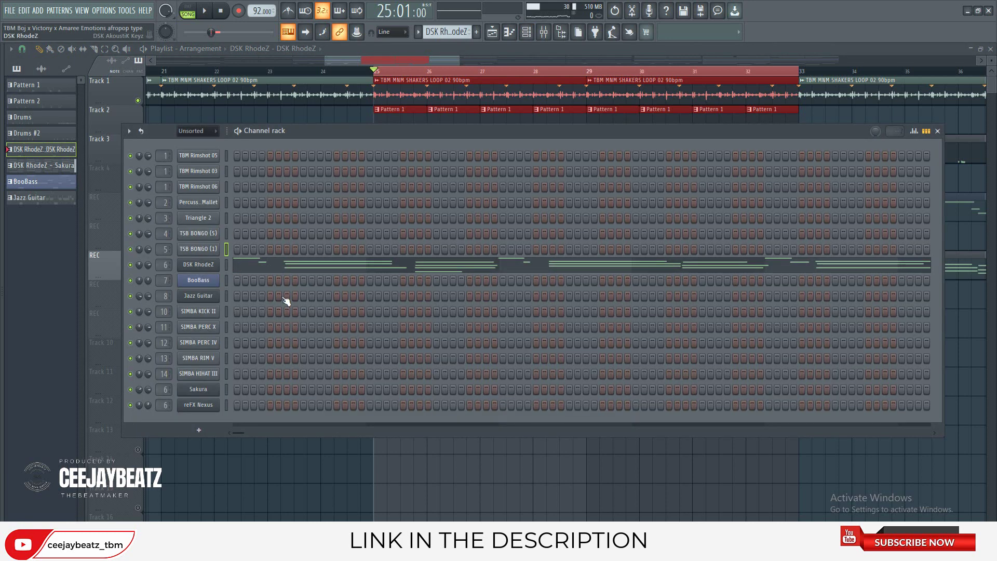
{"action": "left_click", "coordinate": [198, 264]}
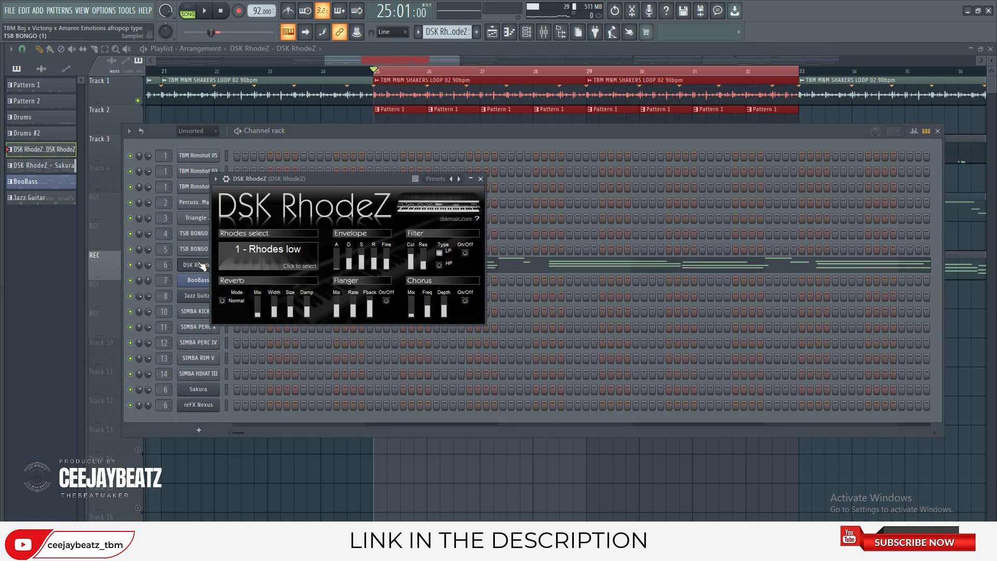
{"action": "left_click", "coordinate": [481, 179]}
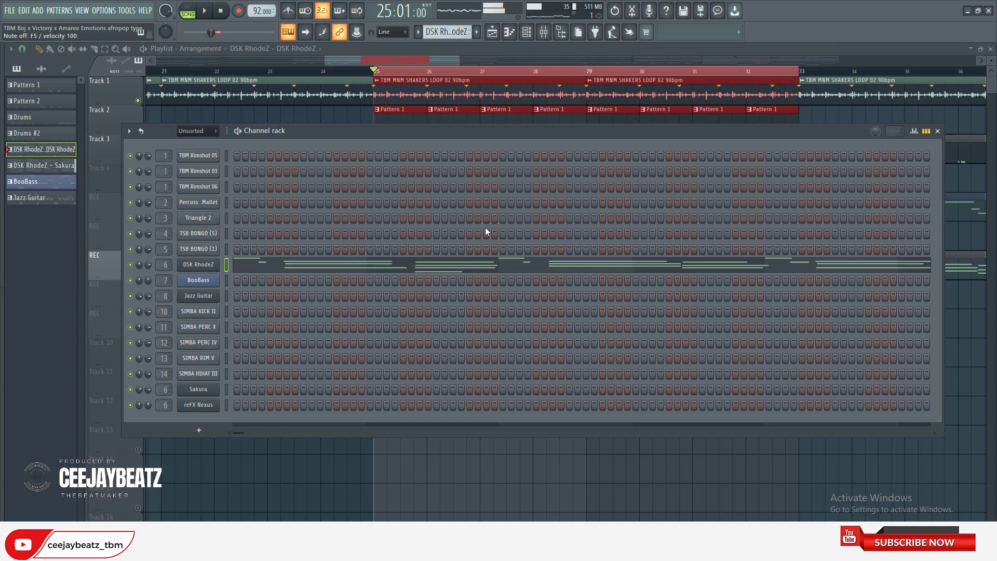
{"action": "left_click", "coordinate": [446, 57]}
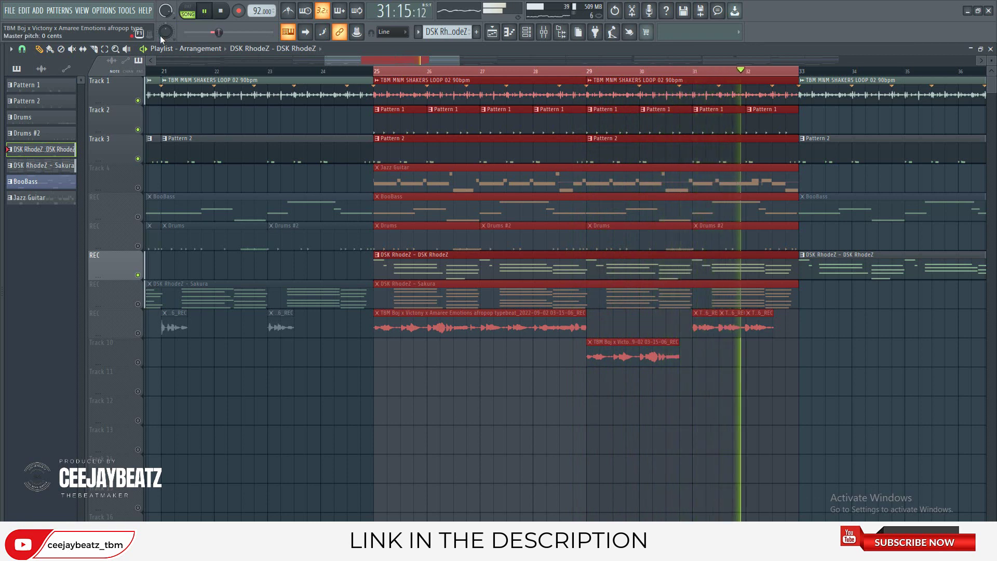
Step: Stop playback, select the Drums pattern from its clip at bar 25, and unmute the Drums track
{"action": "left_click", "coordinate": [221, 11]}
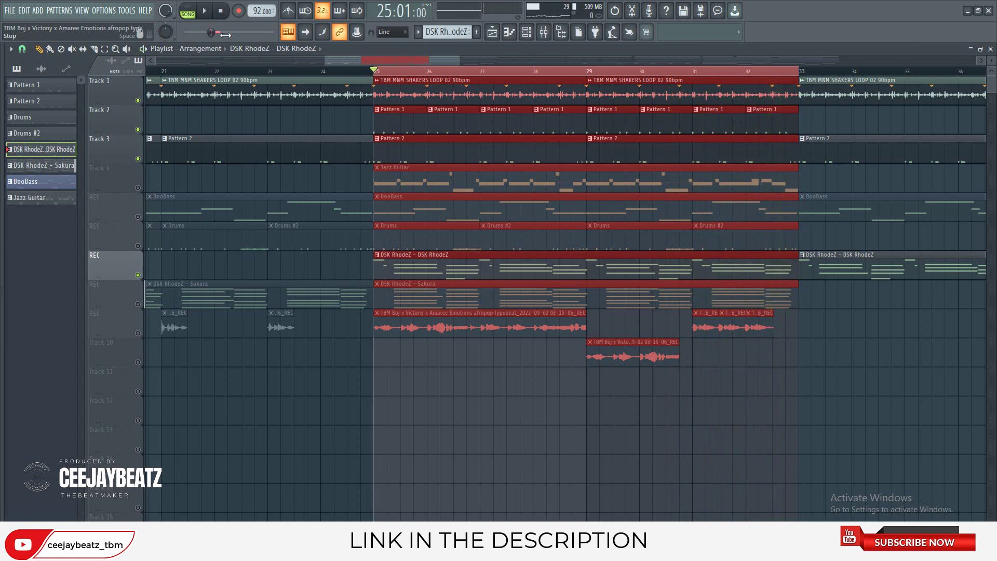
{"action": "left_click", "coordinate": [411, 236]}
{"action": "left_click", "coordinate": [138, 246]}
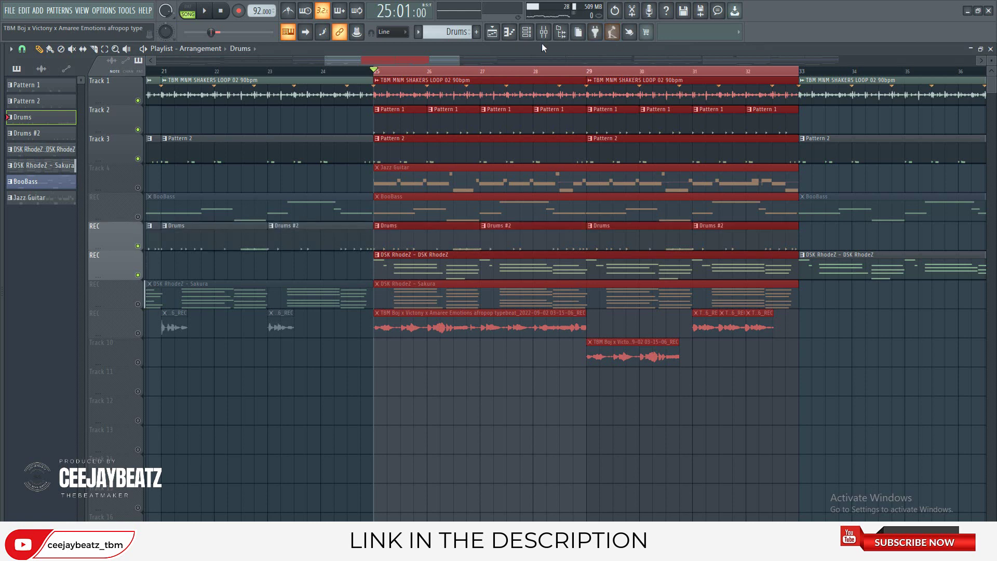
Step: Open the channel rack, move it higher over the playlist, and play the Drums pattern on its own
{"action": "left_click", "coordinate": [526, 38]}
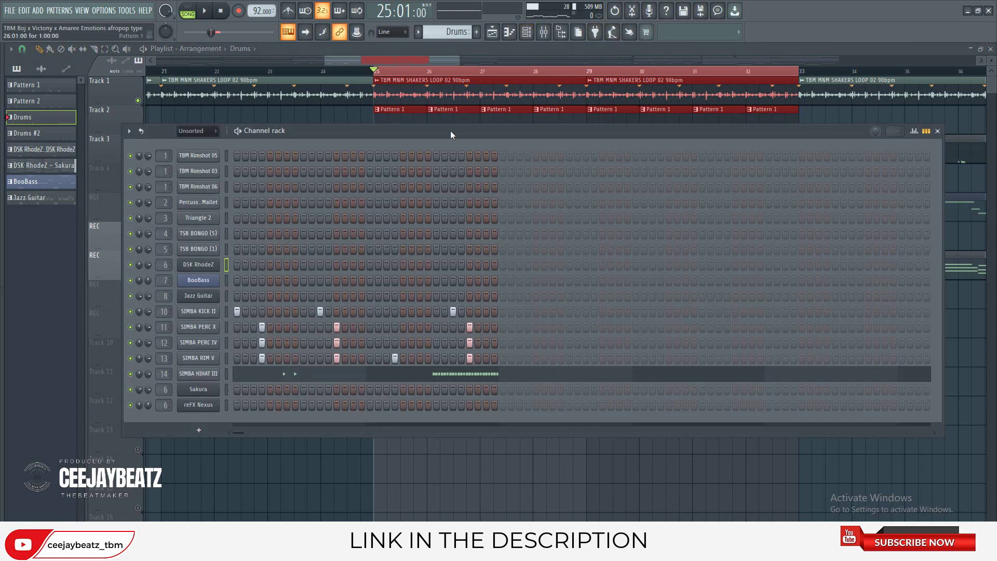
{"action": "left_click_drag", "start_coordinate": [451, 129], "coordinate": [450, 89]}
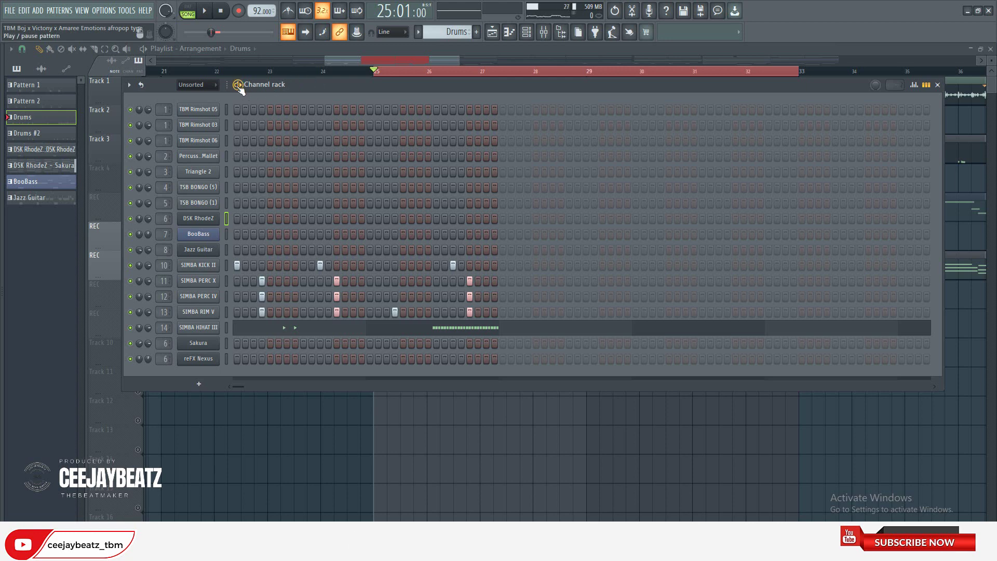
{"action": "left_click", "coordinate": [238, 84]}
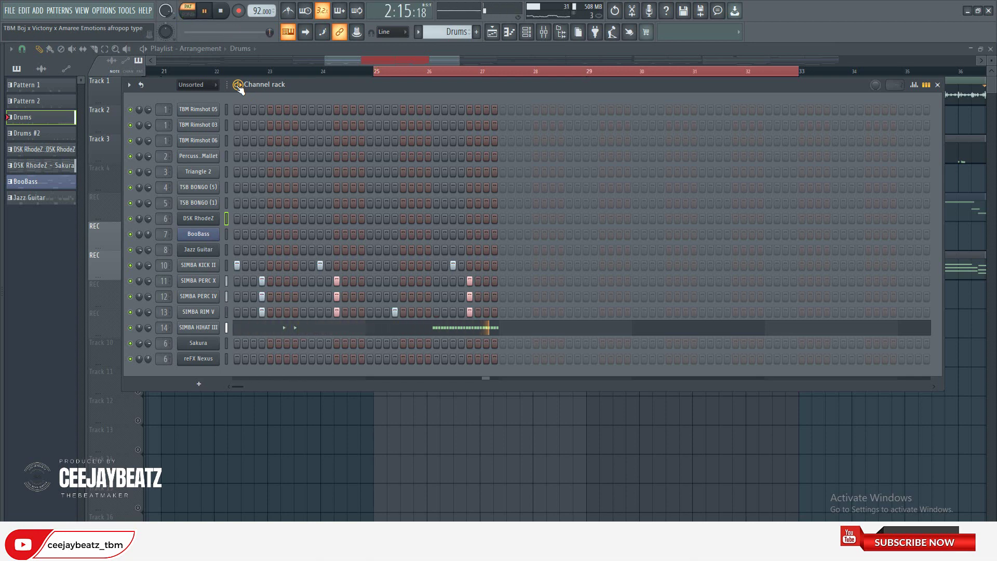
{"action": "key", "text": "space"}
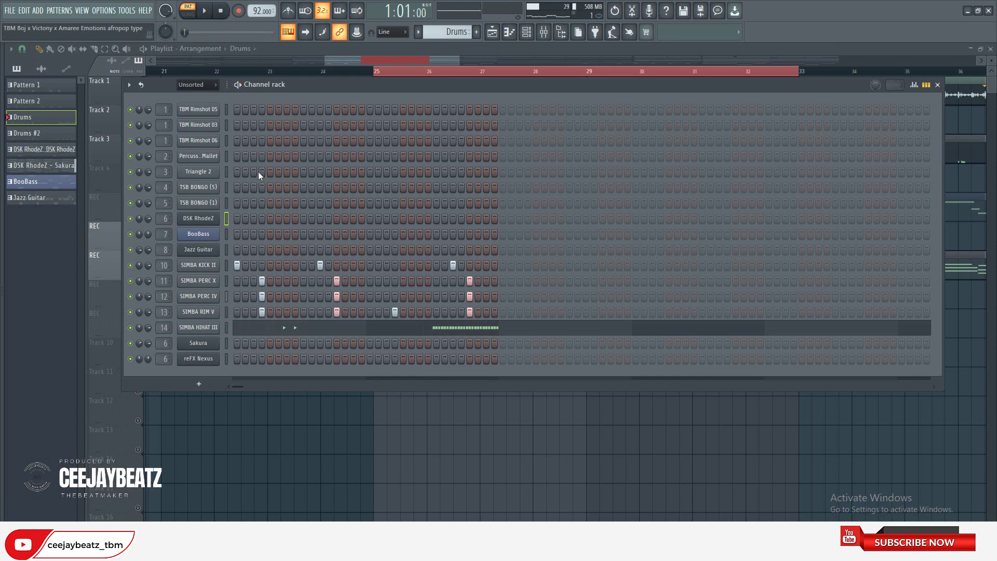
Step: Open the SIMBA HIHAT III piano roll to examine its hits and roll across bars 1 and 2, and return to the playlist
{"action": "left_click", "coordinate": [290, 331]}
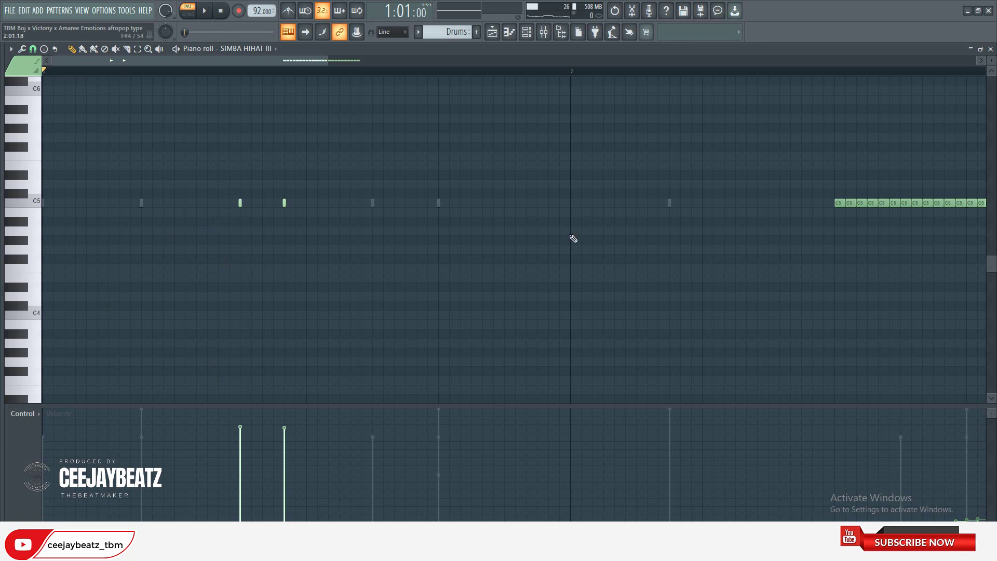
{"action": "left_click_drag", "start_coordinate": [328, 61], "coordinate": [588, 73]}
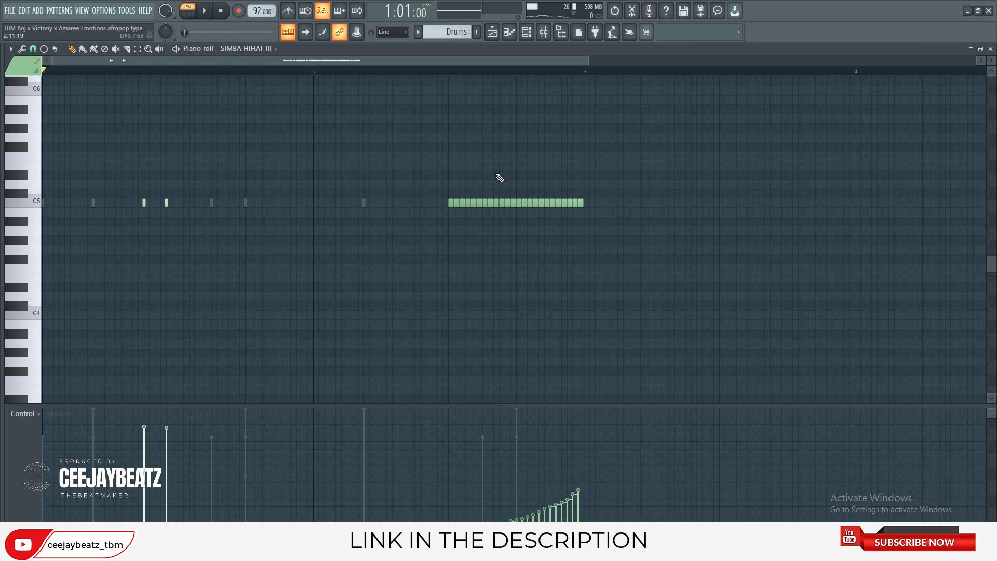
{"action": "left_click", "coordinate": [526, 32]}
{"action": "left_click", "coordinate": [492, 32]}
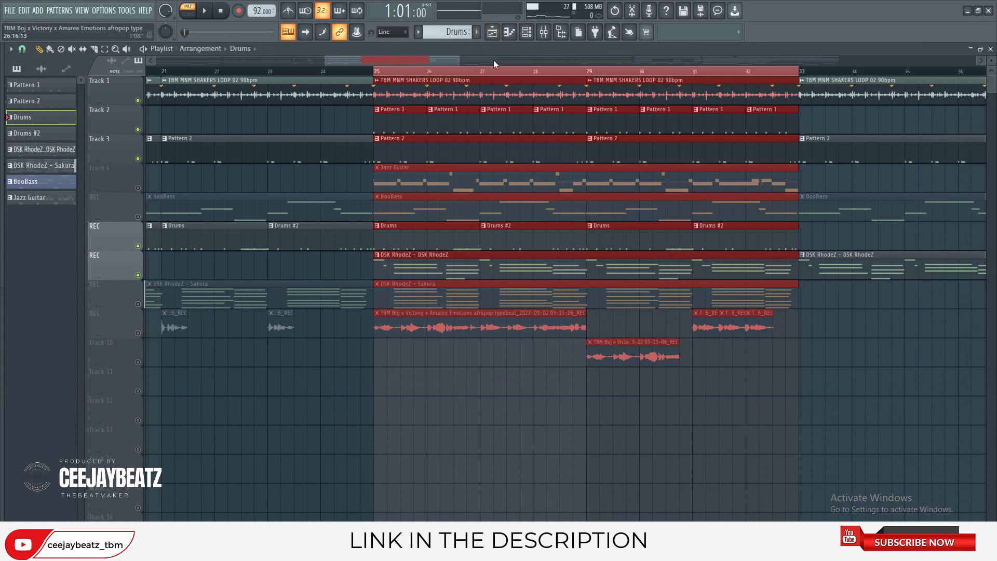
Step: Show the Drums #2 pattern in the channel rack, play it on its own, and return to the playlist
{"action": "left_click", "coordinate": [526, 32]}
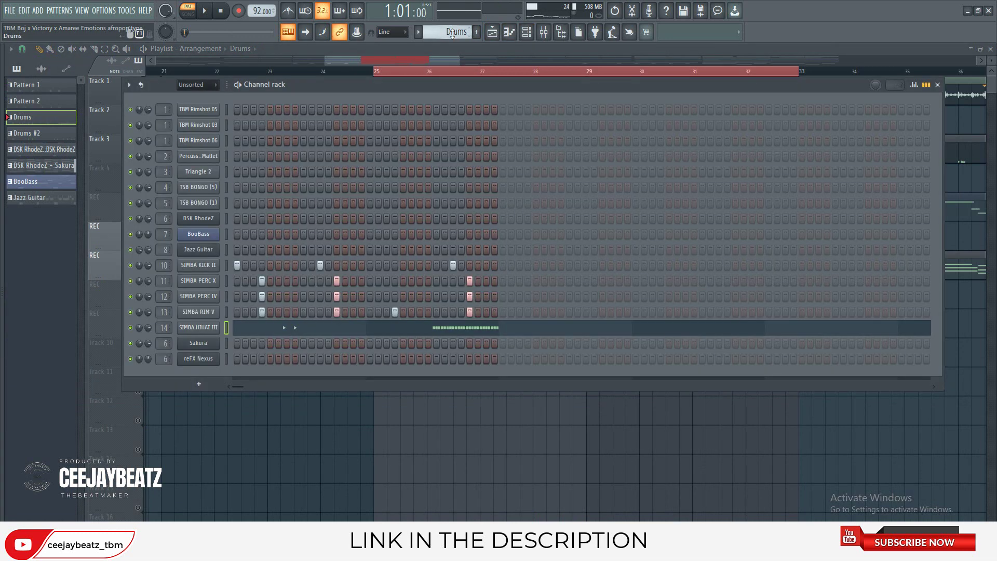
{"action": "scroll", "coordinate": [452, 33], "scroll_direction": "down", "scroll_amount": 1}
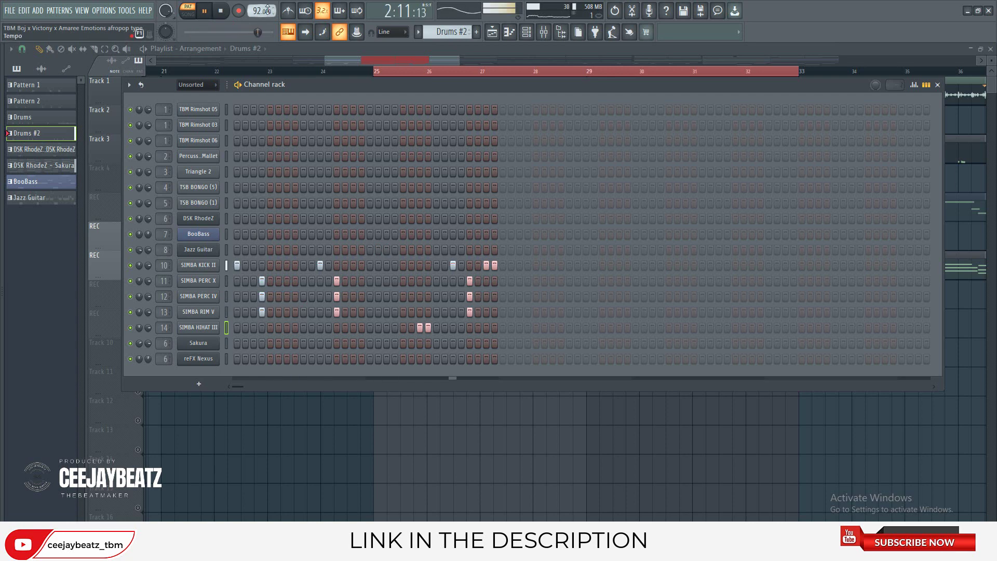
{"action": "left_click", "coordinate": [221, 11]}
{"action": "left_click", "coordinate": [366, 61]}
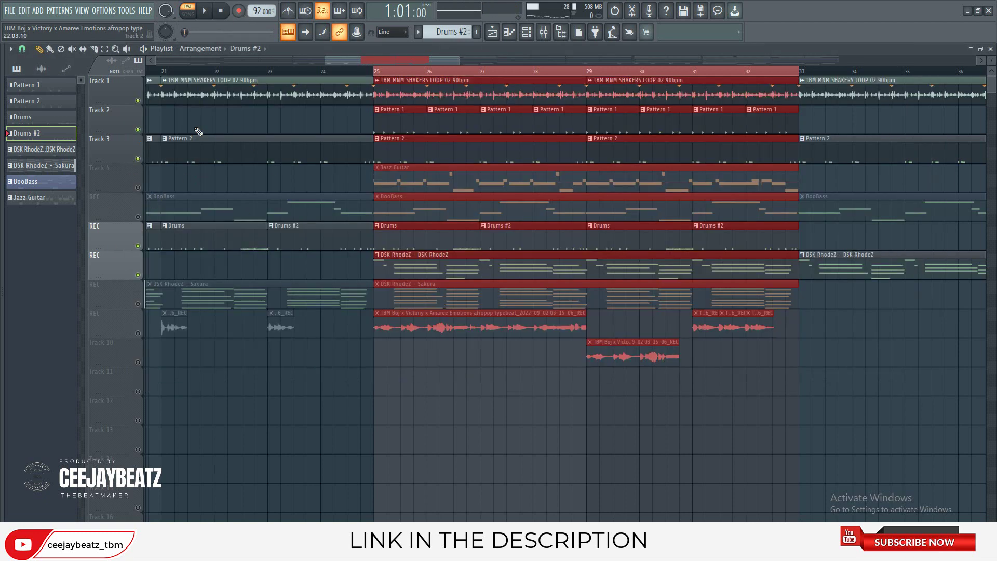
Step: Play the selected bars 25 to 32 in song mode with the drums and briefly view the project's audio clip channels
{"action": "left_click", "coordinate": [194, 15]}
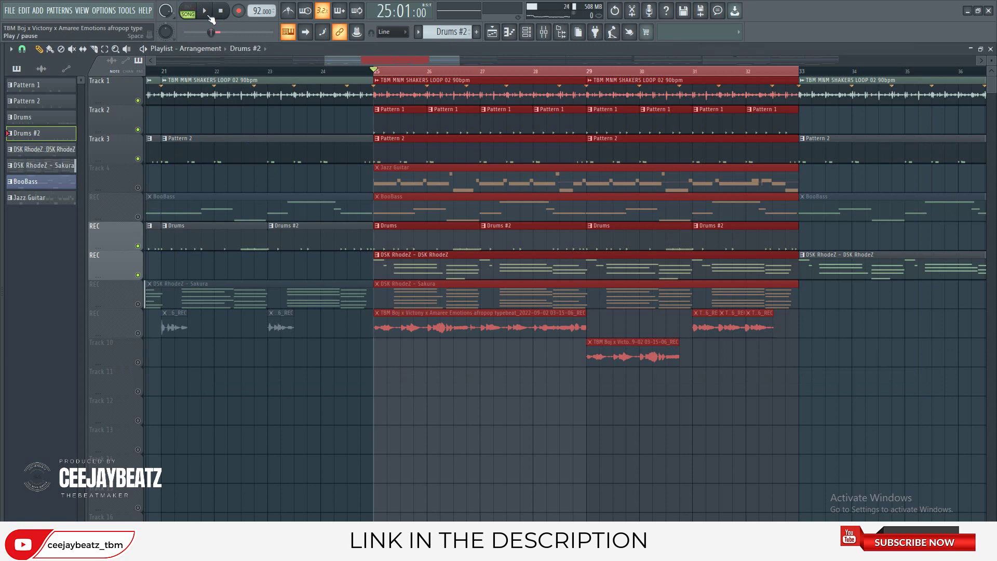
{"action": "left_click", "coordinate": [207, 13]}
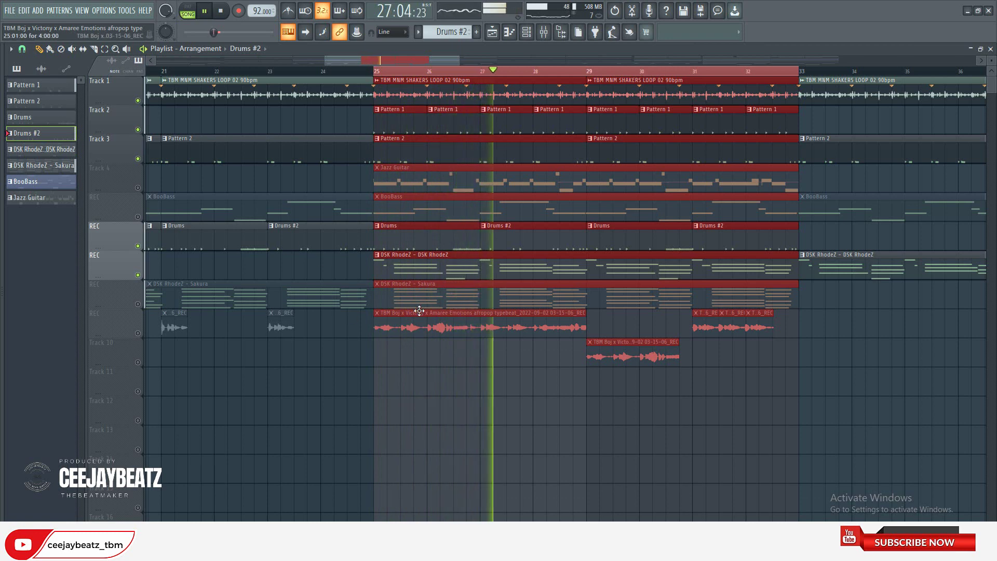
{"action": "left_click", "coordinate": [41, 69]}
{"action": "key", "text": "F6"}
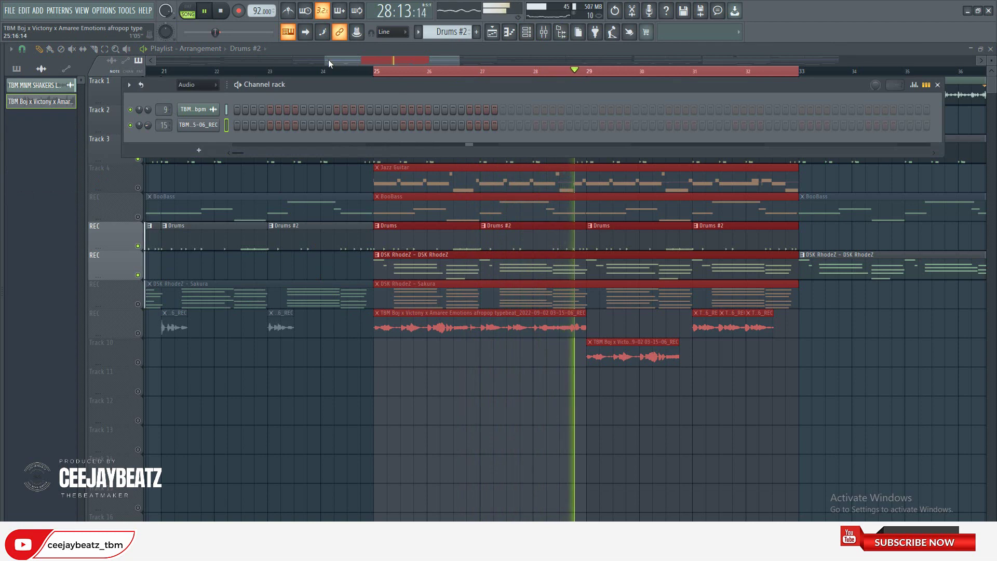
{"action": "key", "text": "F6"}
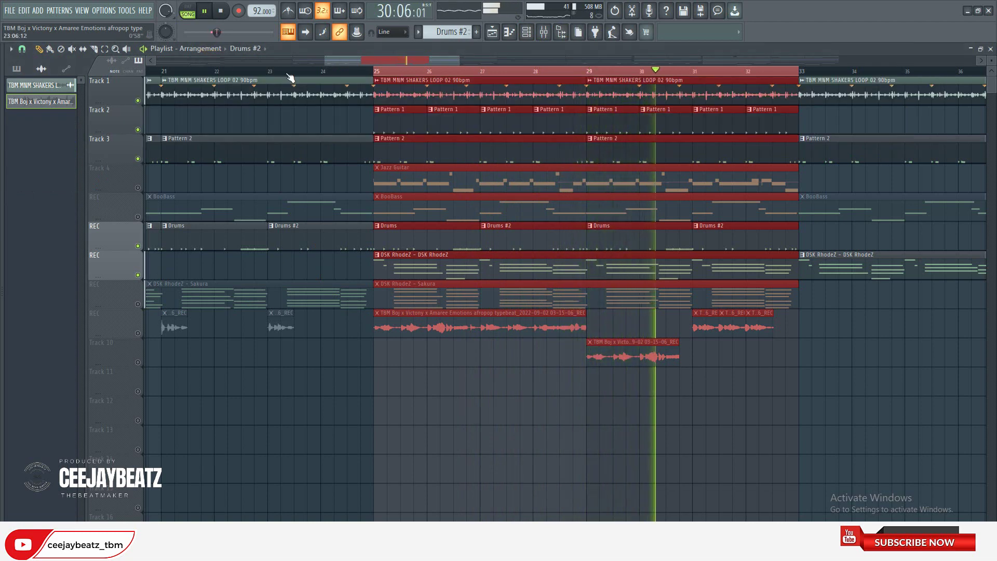
{"action": "left_click", "coordinate": [224, 11]}
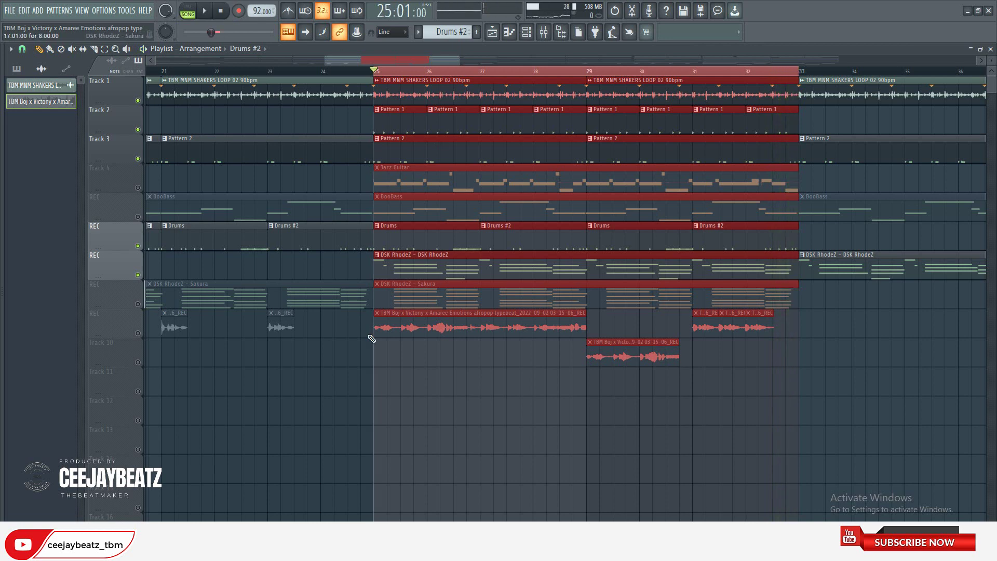
Step: Unmute the DSK RhodeZ - Sakura track and audition its Sakura and reFX Nexus channels in the channel rack
{"action": "left_click", "coordinate": [138, 304]}
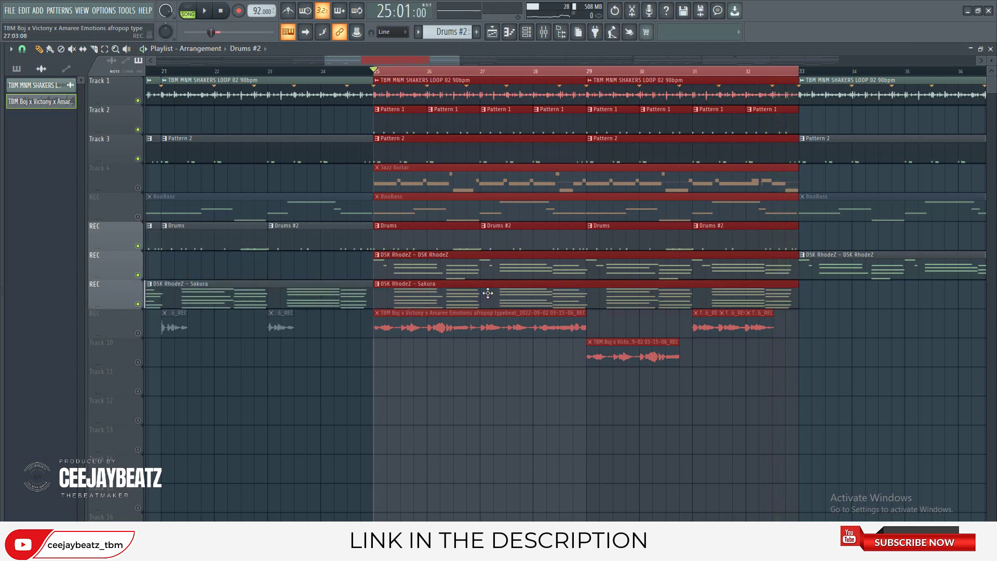
{"action": "left_click", "coordinate": [527, 33]}
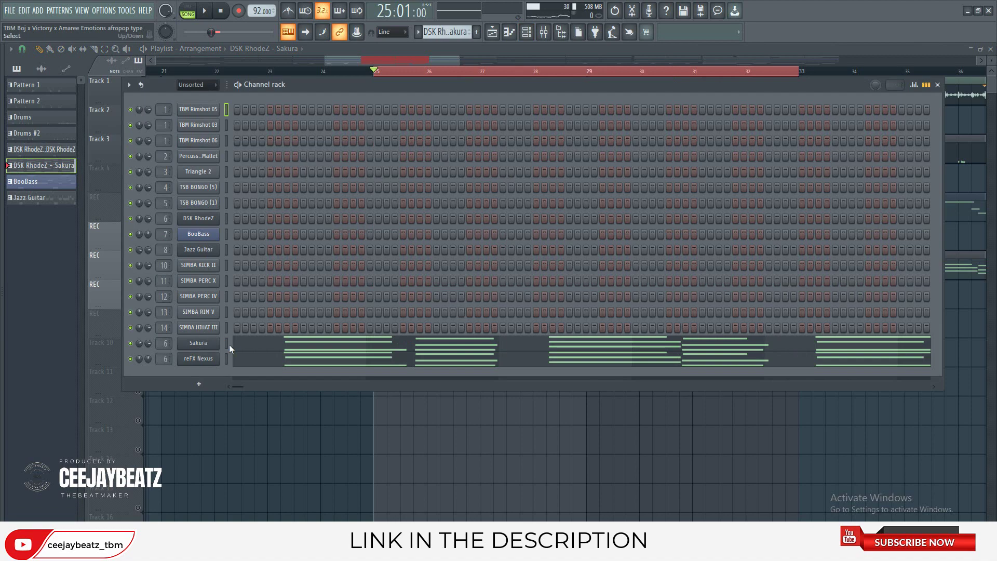
{"action": "key", "text": "x"}
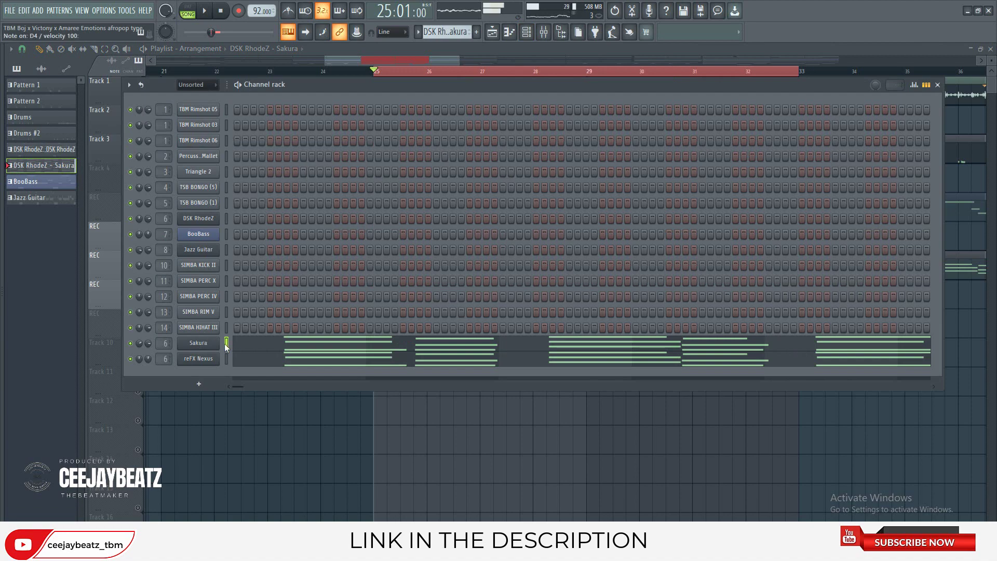
{"action": "key", "text": "r"}
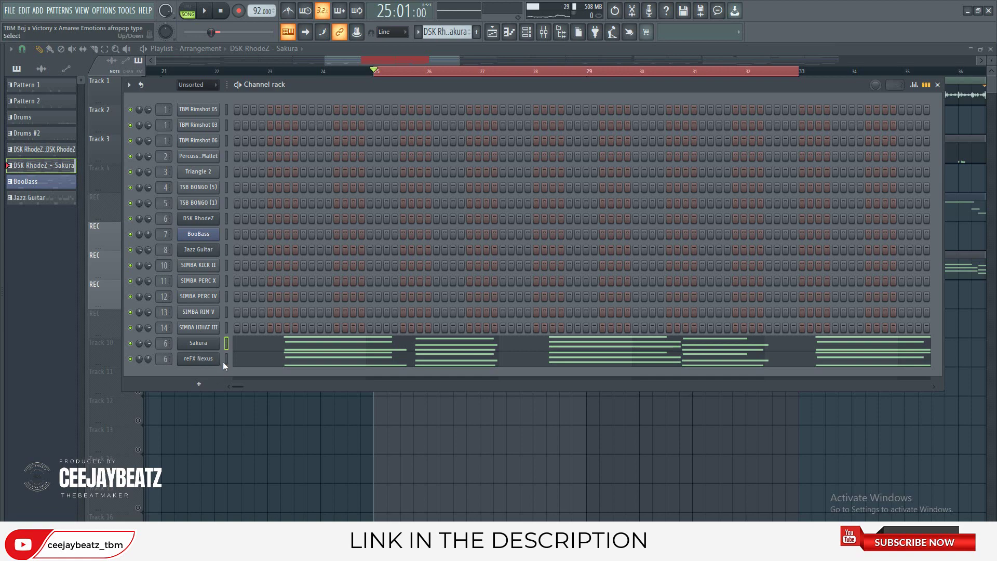
{"action": "left_click", "coordinate": [225, 359]}
{"action": "key", "text": "r"}
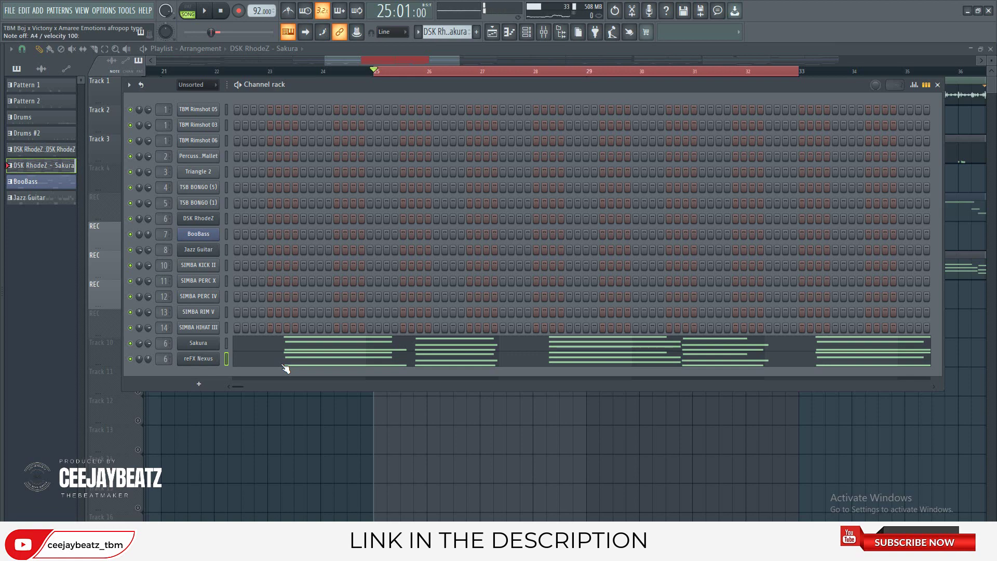
{"action": "key", "text": "F6"}
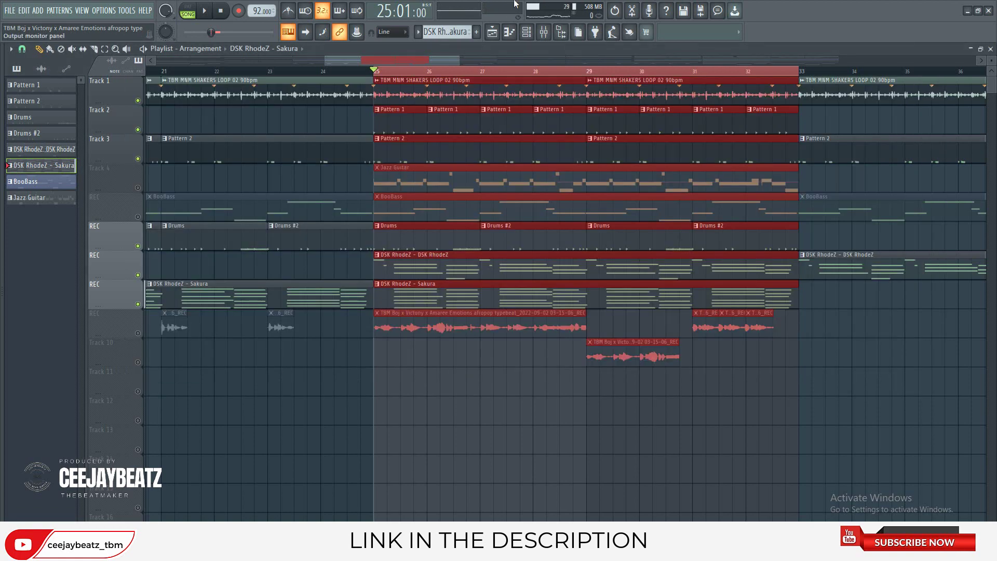
Step: Play the DSK RhodeZ - Sakura pattern on its own, and play the selected bars 25 to 32 in song mode
{"action": "left_click", "coordinate": [526, 31]}
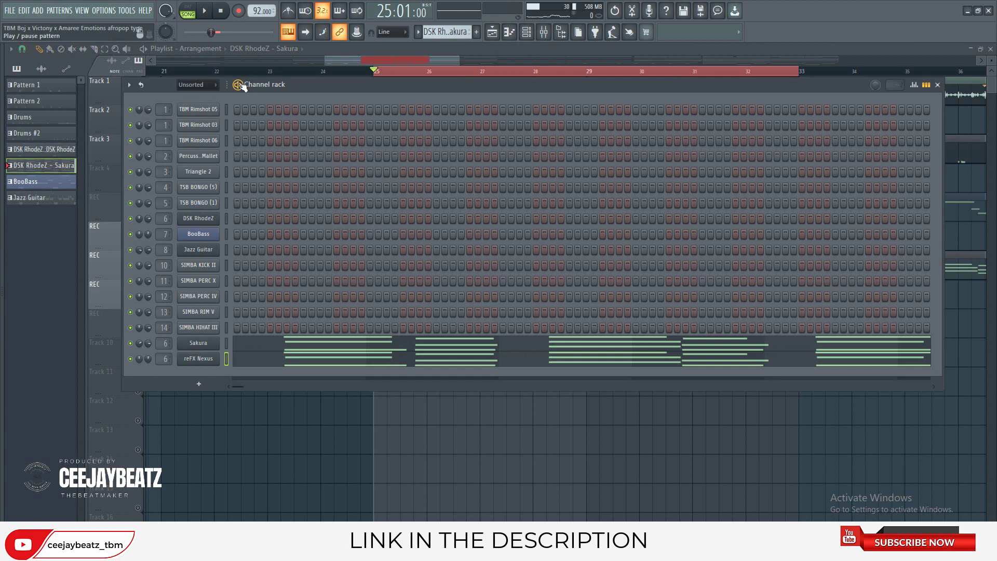
{"action": "key", "text": "space"}
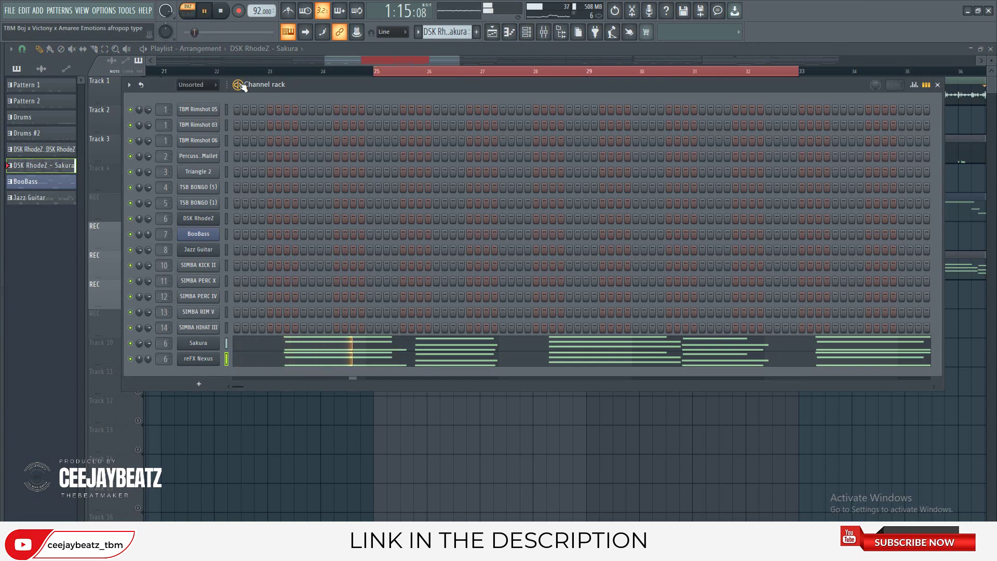
{"action": "left_click", "coordinate": [334, 63]}
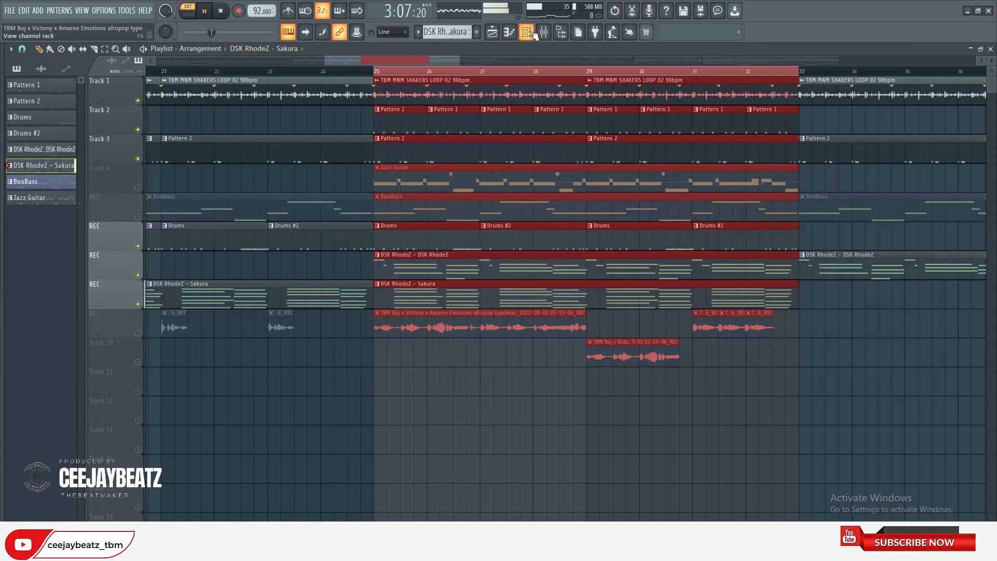
{"action": "left_click", "coordinate": [509, 34]}
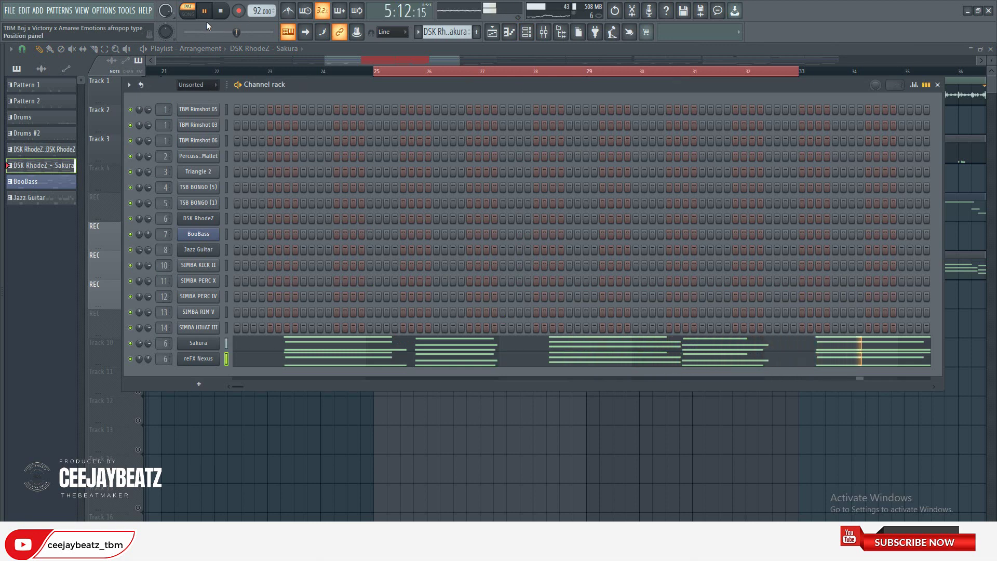
{"action": "left_click", "coordinate": [223, 10]}
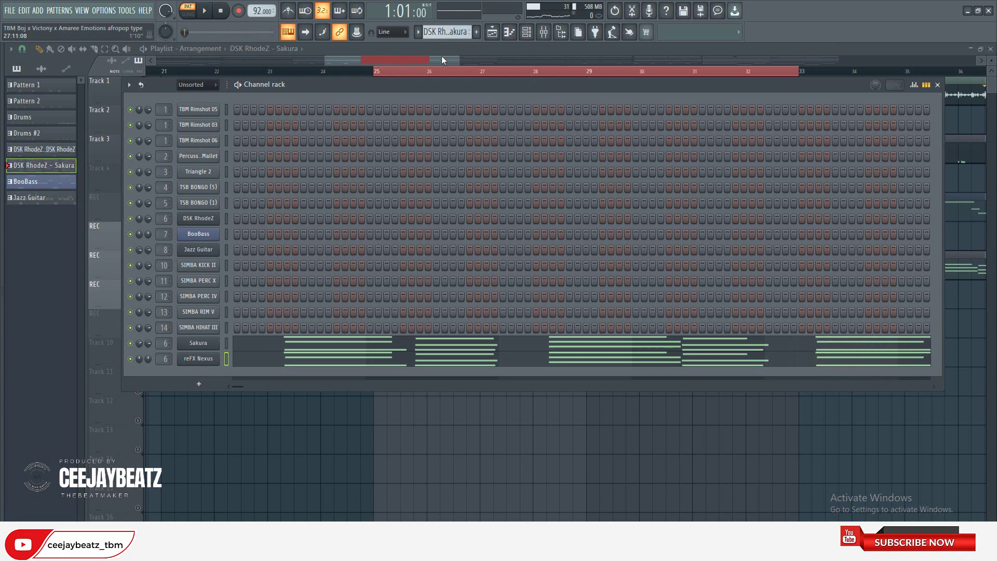
{"action": "key", "text": "F6"}
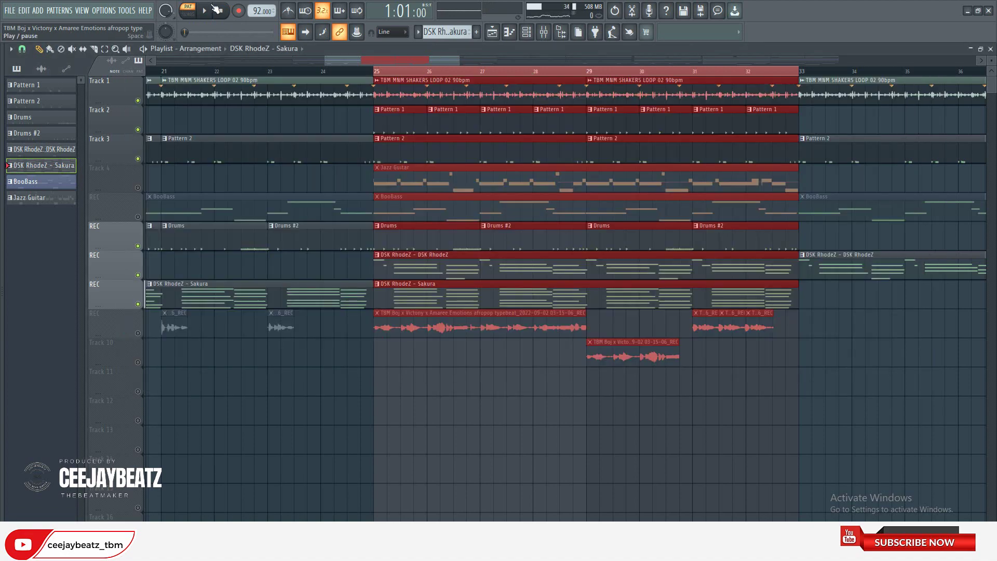
{"action": "key", "text": "l"}
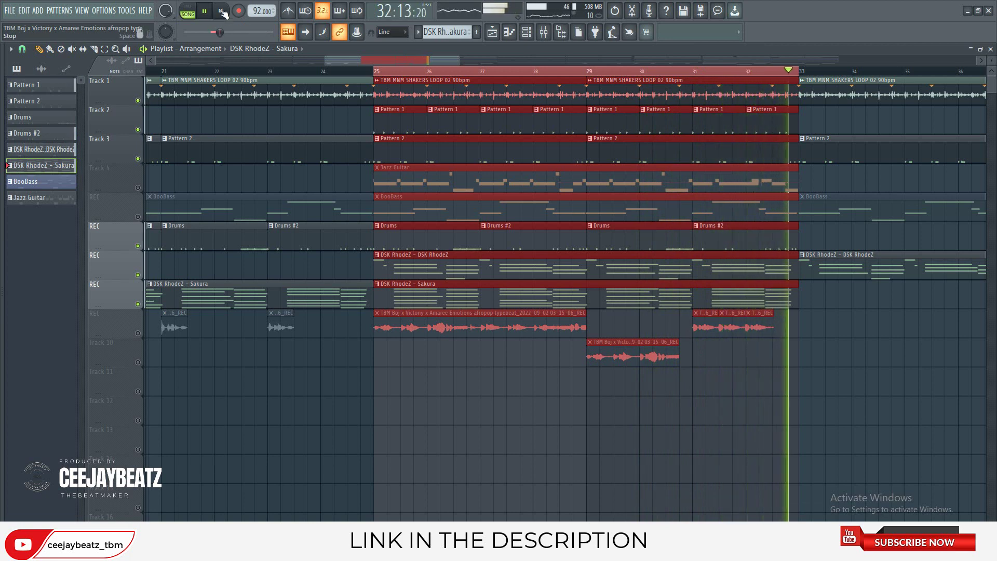
{"action": "left_click", "coordinate": [222, 11]}
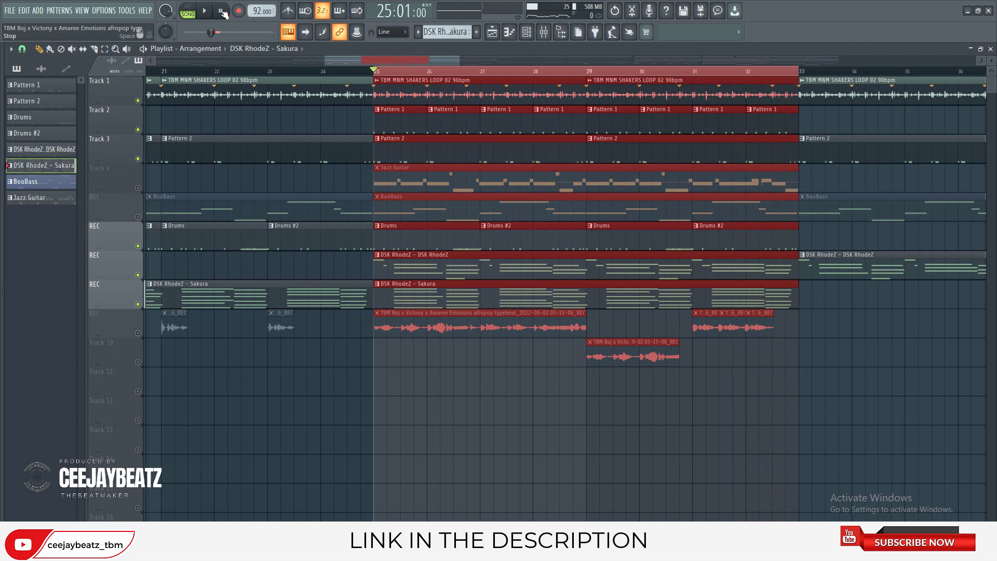
Step: Unmute the BooBass track, show its pattern in the channel rack, and audition the BooBass channel
{"action": "left_click", "coordinate": [138, 217]}
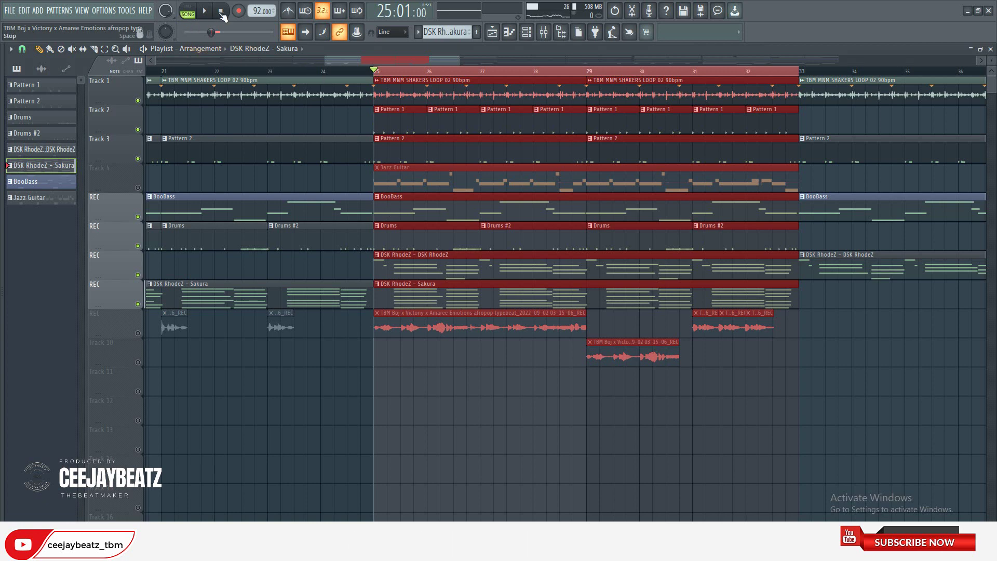
{"action": "left_click", "coordinate": [401, 206]}
{"action": "left_click", "coordinate": [532, 38]}
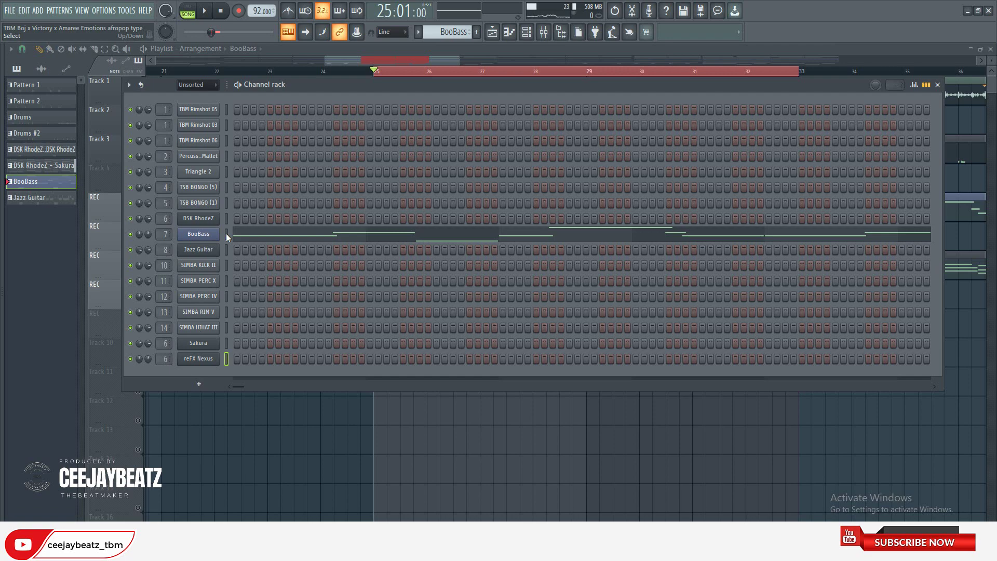
{"action": "key", "text": "space"}
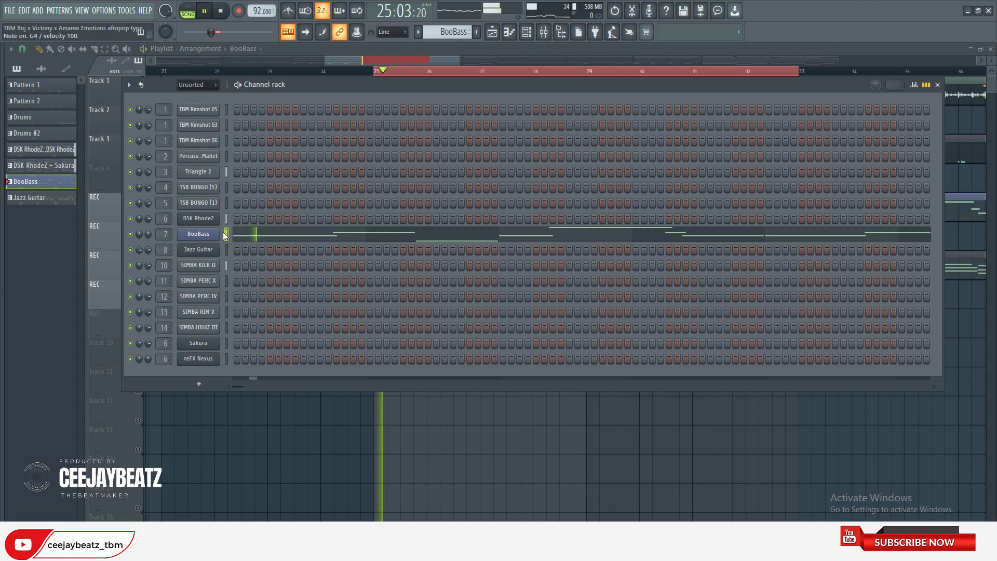
{"action": "key", "text": "space"}
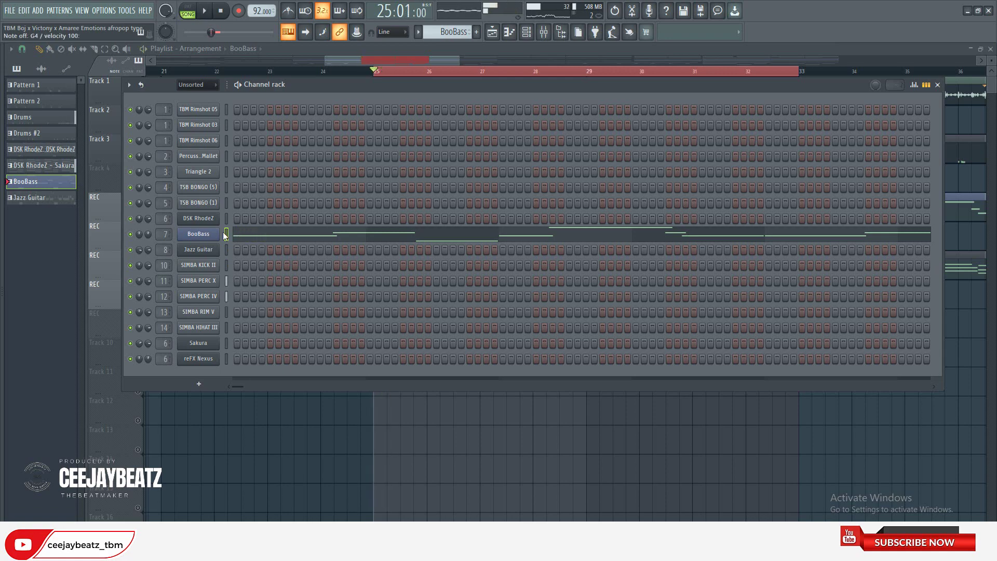
Step: Play the selected bars 25 to 32 in song mode with the BooBass track included
{"action": "left_click", "coordinate": [365, 62]}
{"action": "left_click", "coordinate": [205, 11]}
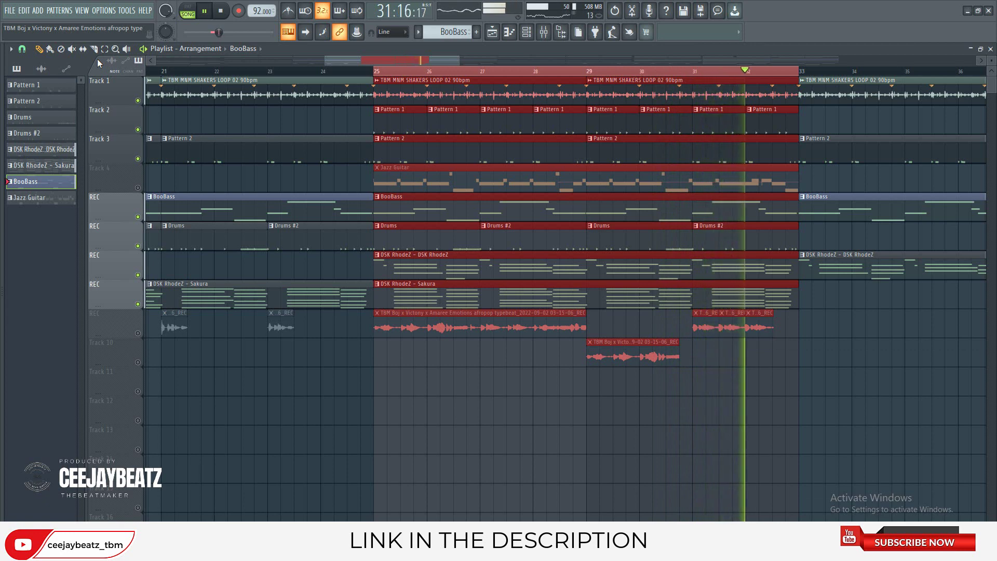
{"action": "left_click", "coordinate": [221, 11]}
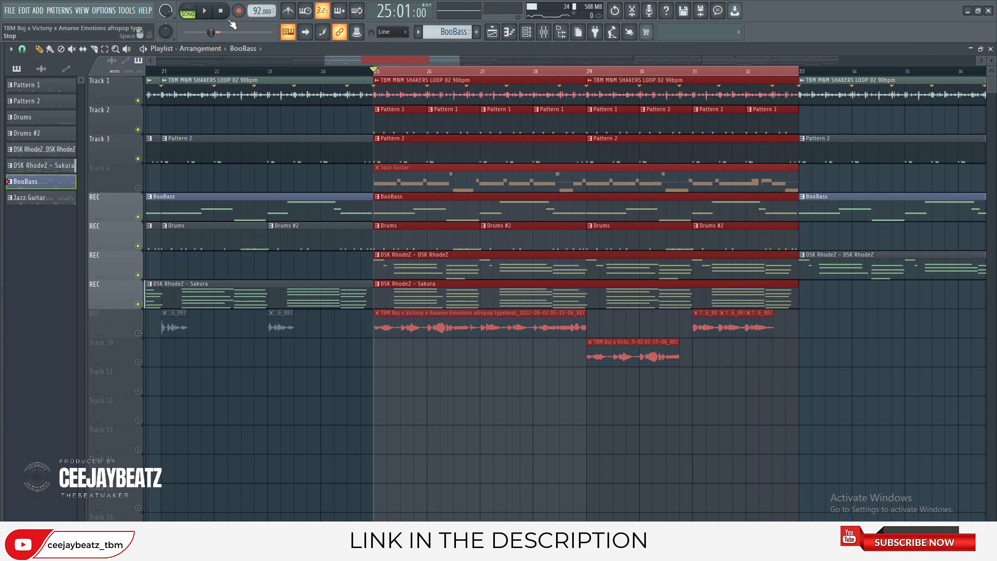
Step: Select the Jazz Guitar pattern, show it in the channel rack, and view its FLEX instrument settings
{"action": "left_click", "coordinate": [447, 176]}
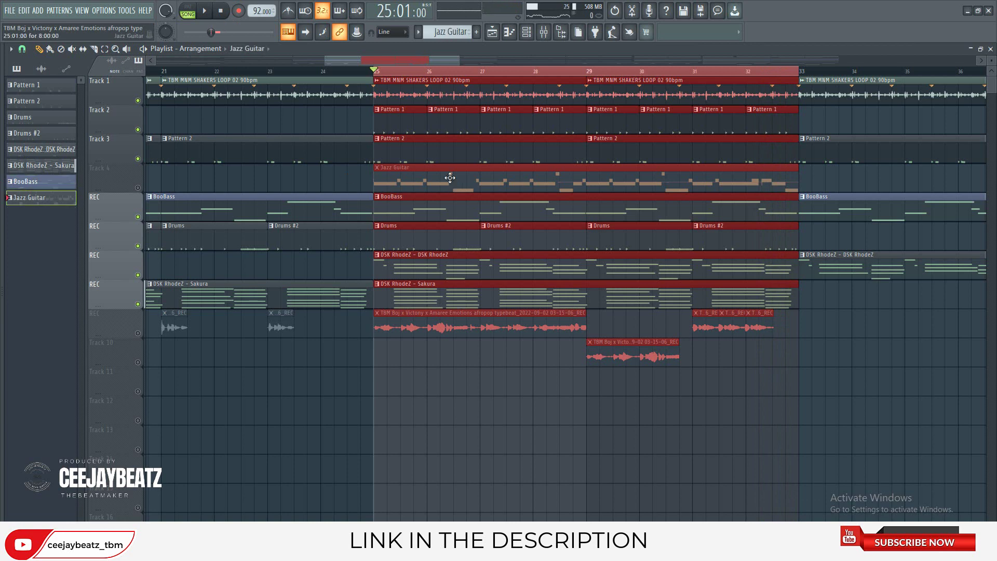
{"action": "left_click", "coordinate": [533, 37]}
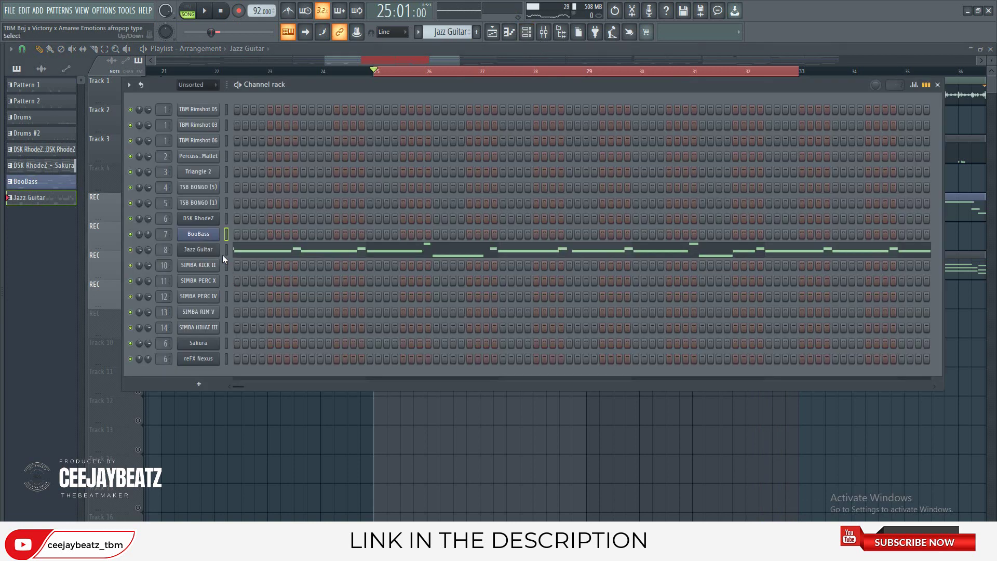
{"action": "left_click", "coordinate": [205, 250]}
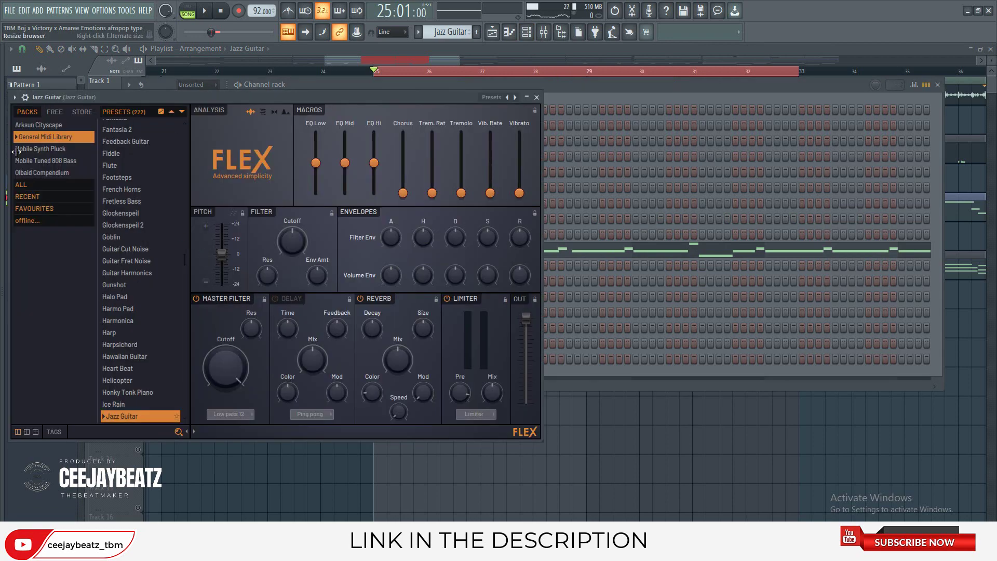
{"action": "left_click", "coordinate": [536, 97]}
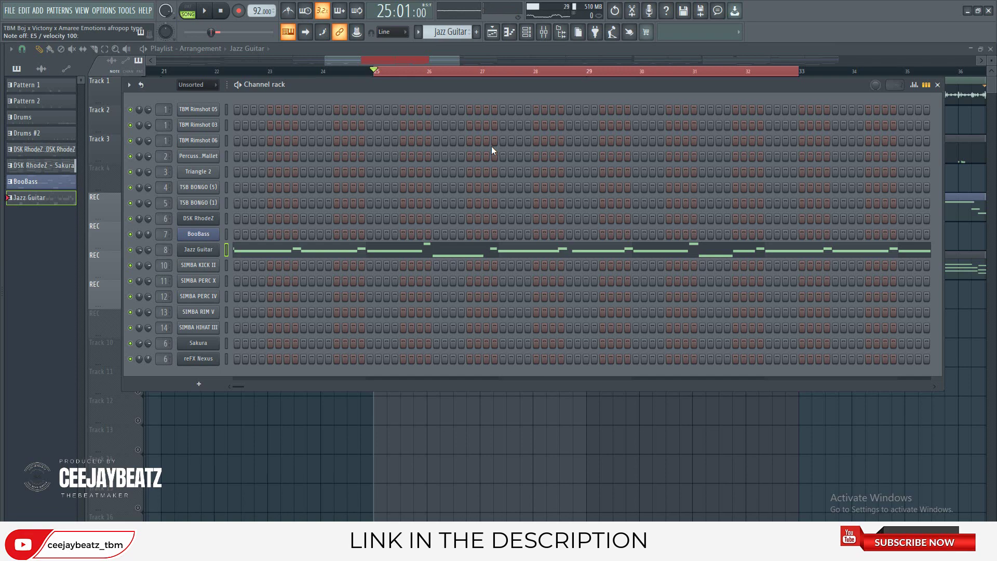
Step: Examine the full Jazz Guitar melody in the piano roll
{"action": "key", "text": "ctrl+s"}
{"action": "left_click", "coordinate": [280, 255]}
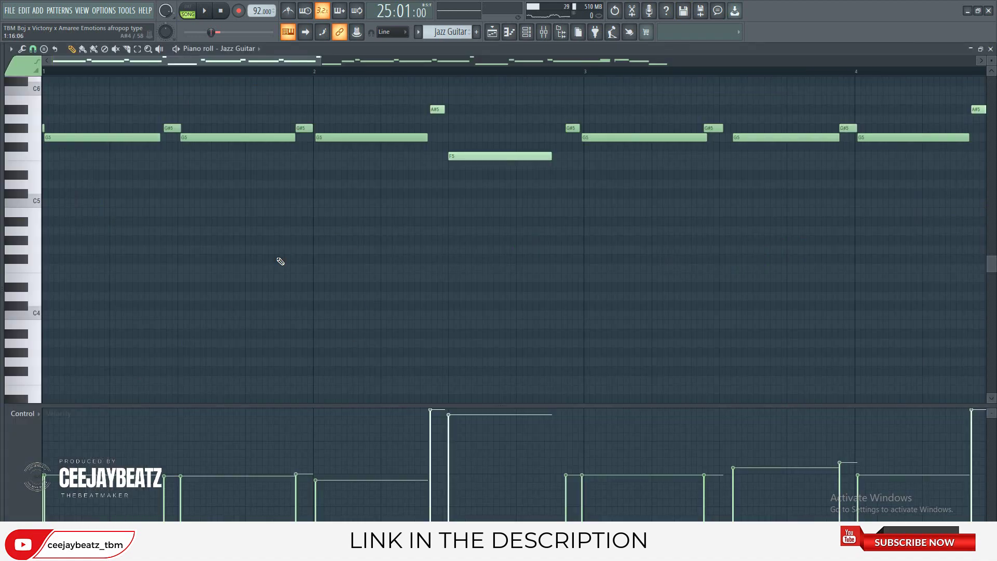
{"action": "scroll", "coordinate": [382, 177], "scroll_direction": "up", "scroll_amount": 2}
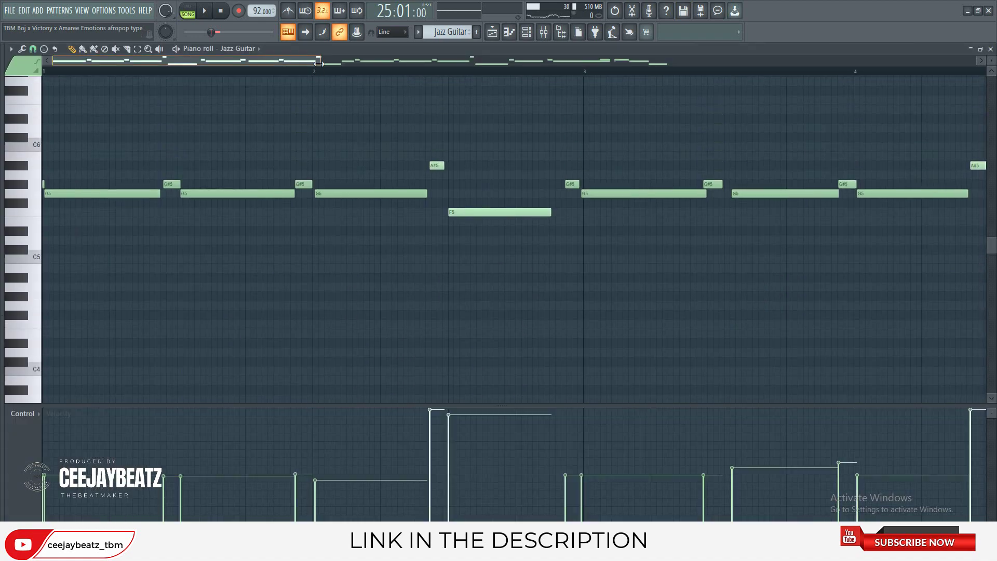
{"action": "left_click_drag", "start_coordinate": [317, 65], "coordinate": [976, 61]}
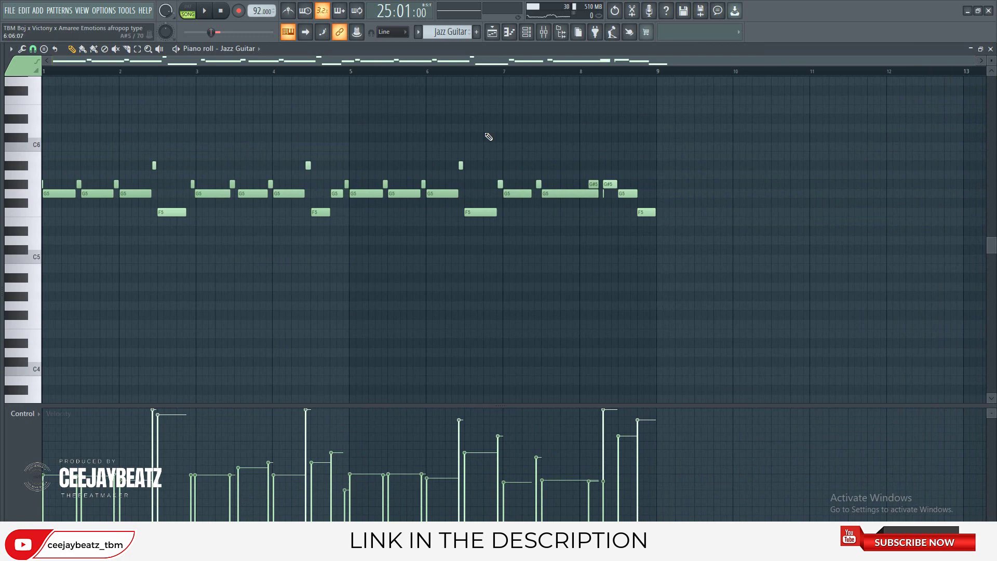
Step: Unmute the Jazz Guitar track (Track 4) in the playlist and play the selected bars 25 to 32
{"action": "left_click", "coordinate": [493, 33]}
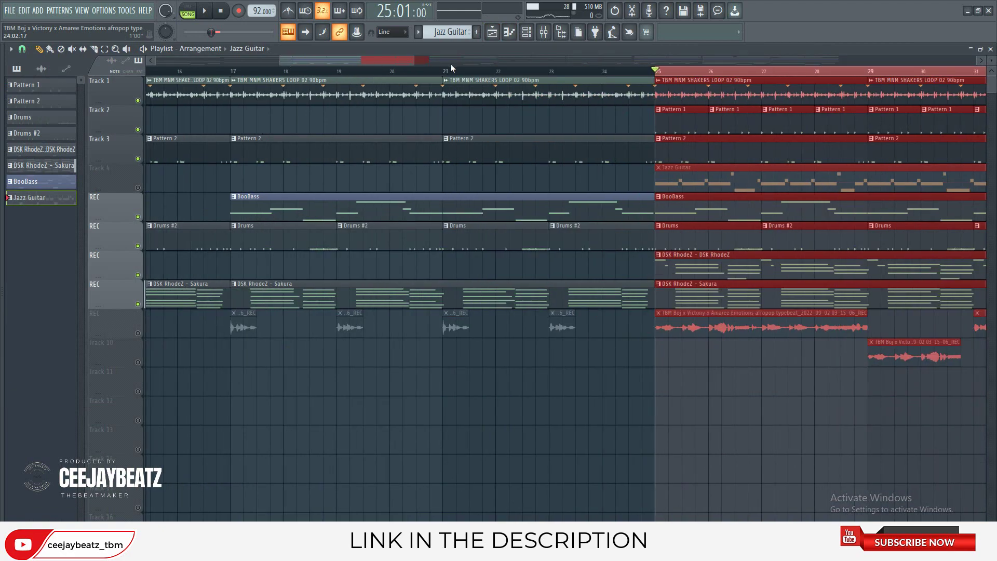
{"action": "left_click_drag", "start_coordinate": [363, 56], "coordinate": [416, 64]}
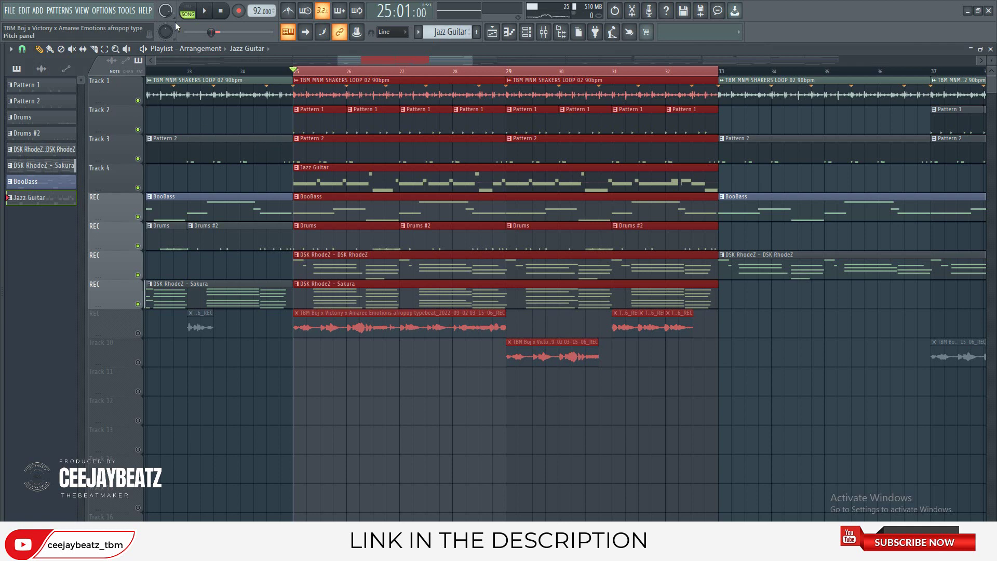
{"action": "left_click", "coordinate": [204, 11]}
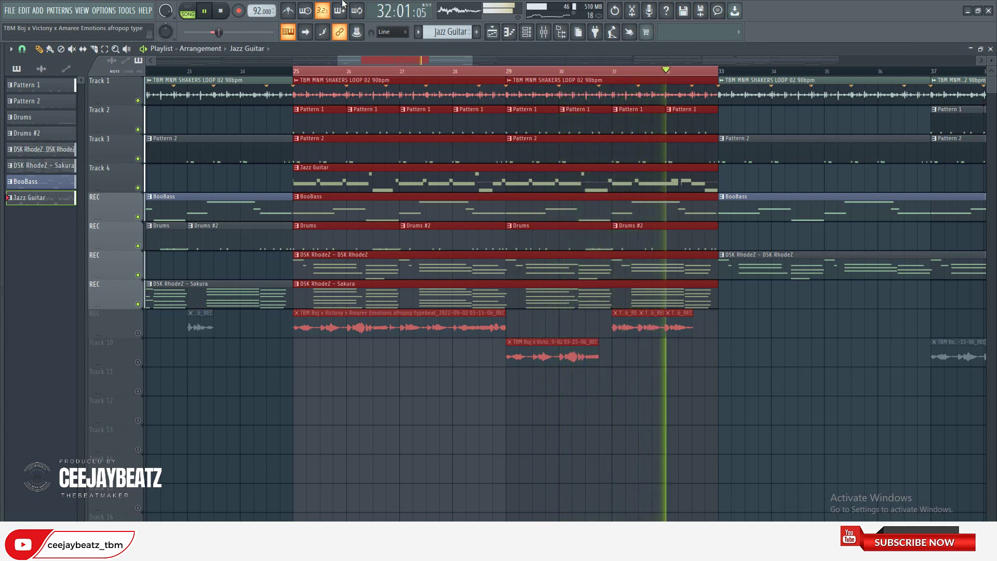
{"action": "left_click", "coordinate": [227, 16]}
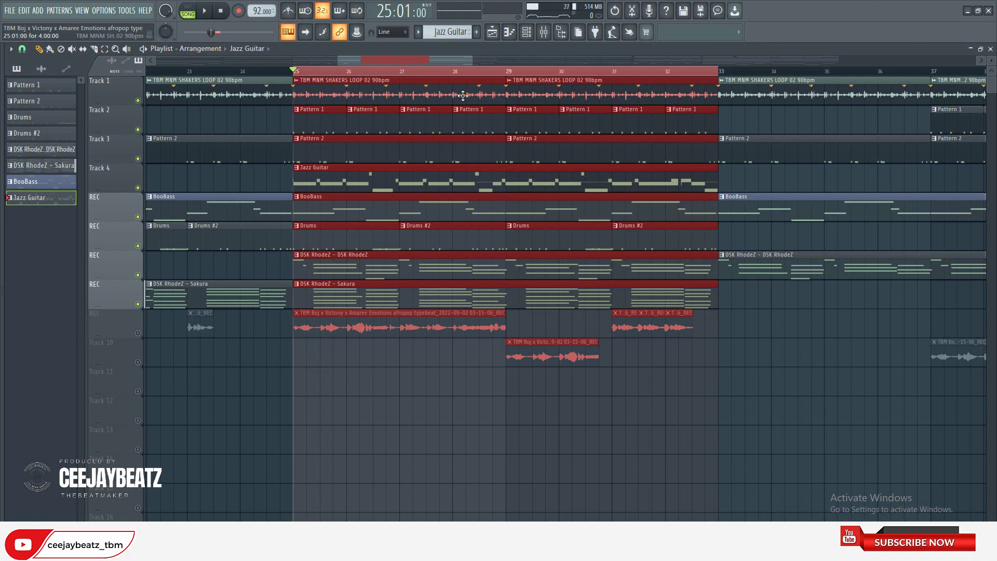
Step: Unmute the upper recorded-audio track below DSK RhodeZ - Sakura and view the recording's audio clip settings
{"action": "mouse_move", "coordinate": [383, 60]}
{"action": "left_mouse_down"}
{"action": "mouse_move", "coordinate": [335, 64]}
{"action": "mouse_move", "coordinate": [410, 58]}
{"action": "mouse_move", "coordinate": [380, 64]}
{"action": "left_mouse_up"}
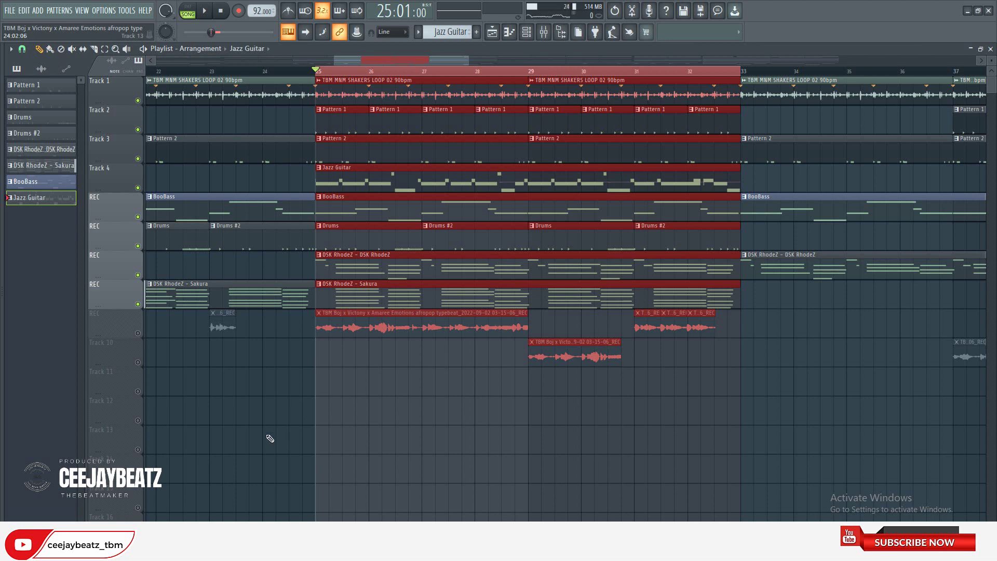
{"action": "left_click", "coordinate": [138, 334]}
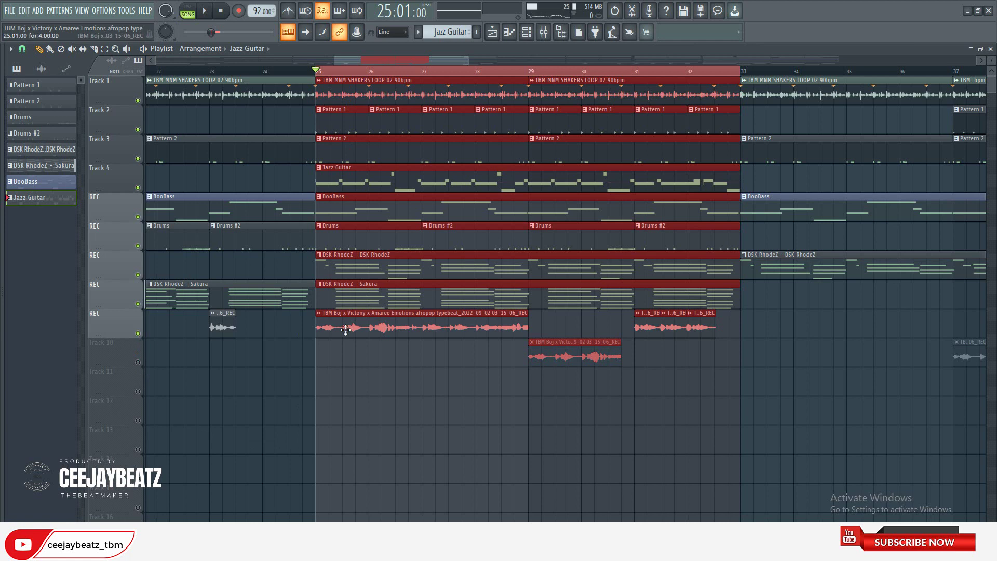
{"action": "left_click", "coordinate": [527, 32]}
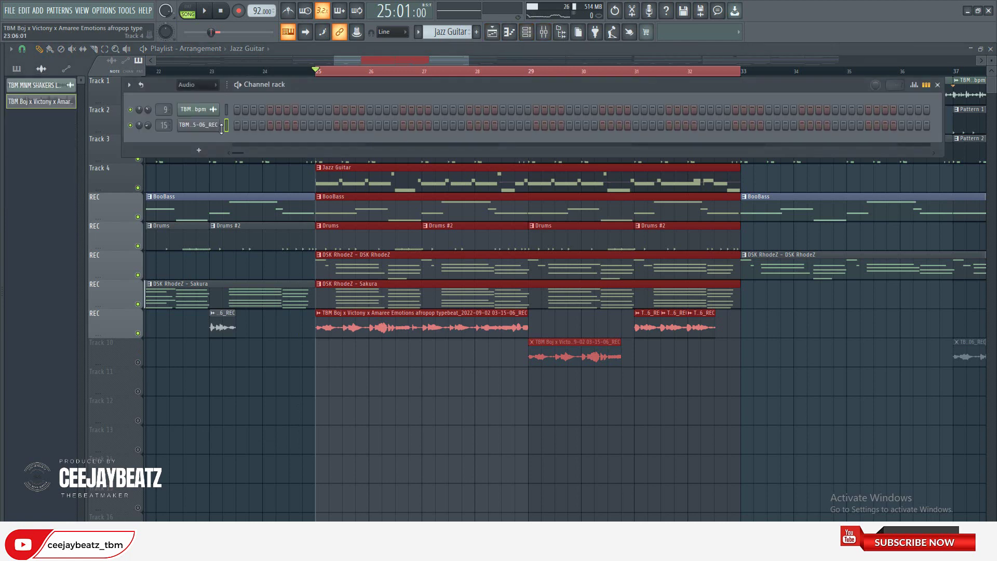
{"action": "left_click", "coordinate": [197, 125]}
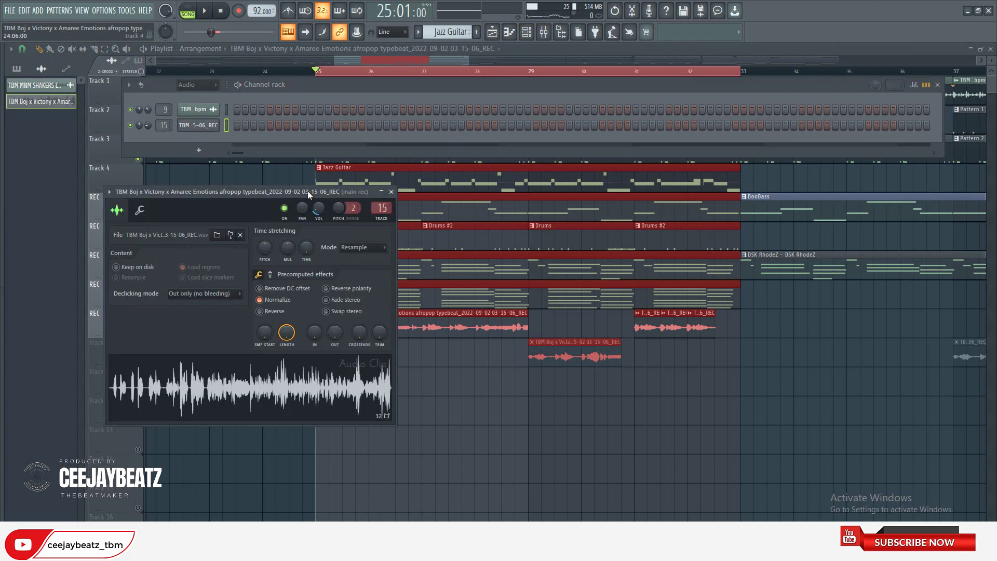
{"action": "left_click", "coordinate": [392, 193]}
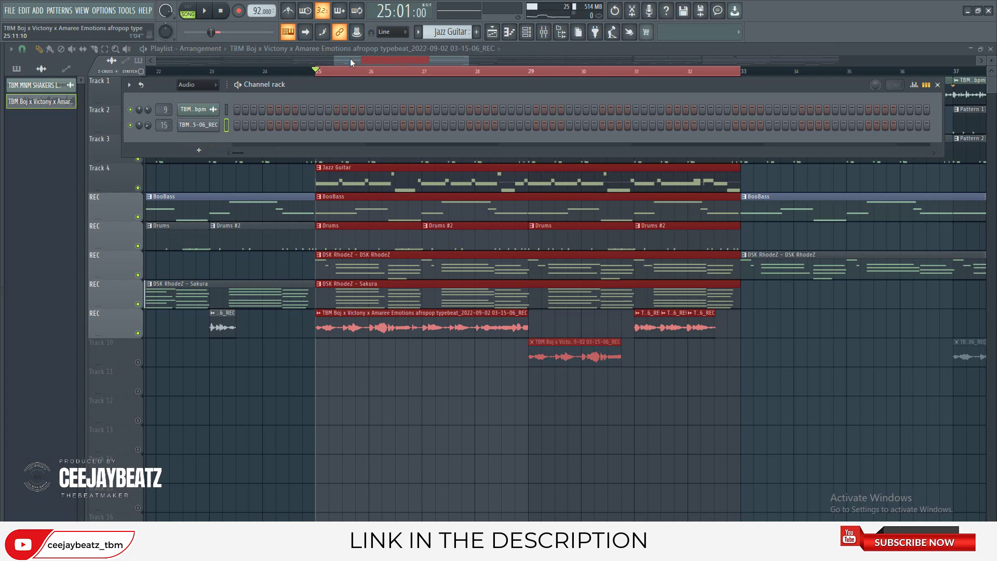
Step: Play the selected bars 25 to 32 with the recorded audio and check the clip's channel settings during playback
{"action": "key", "text": "F6"}
{"action": "left_click_drag", "start_coordinate": [351, 58], "coordinate": [338, 58]}
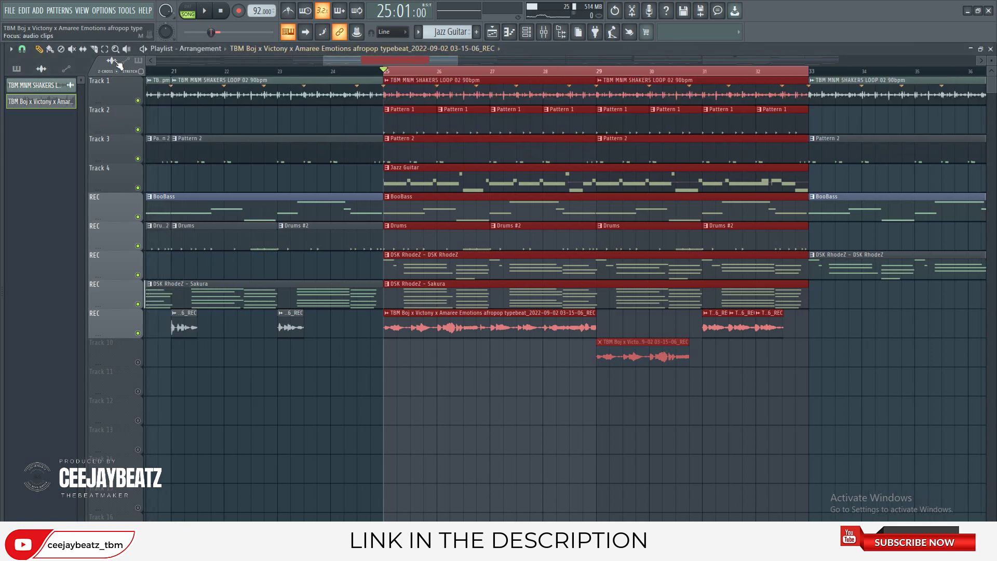
{"action": "left_click", "coordinate": [205, 14]}
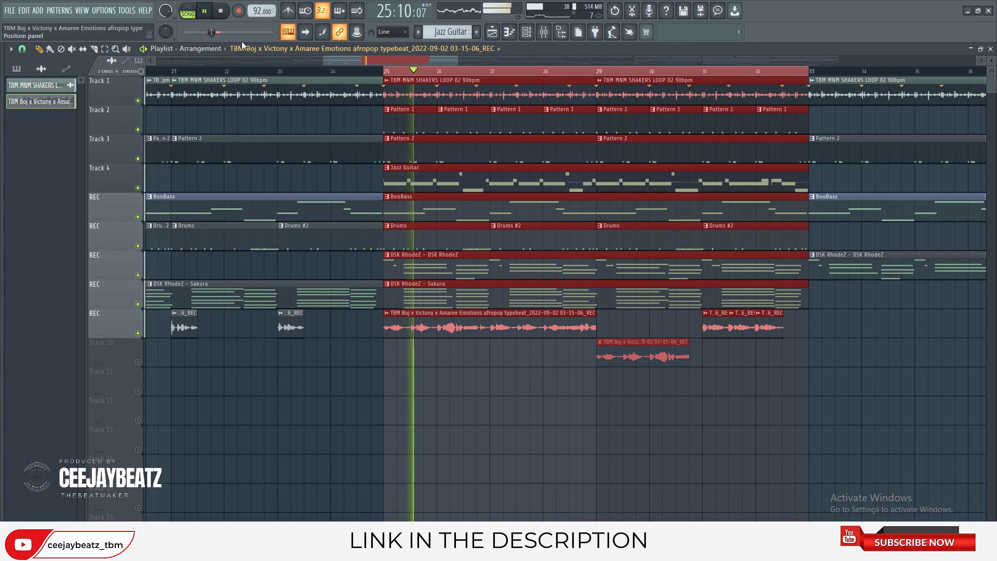
{"action": "double_click", "coordinate": [410, 329]}
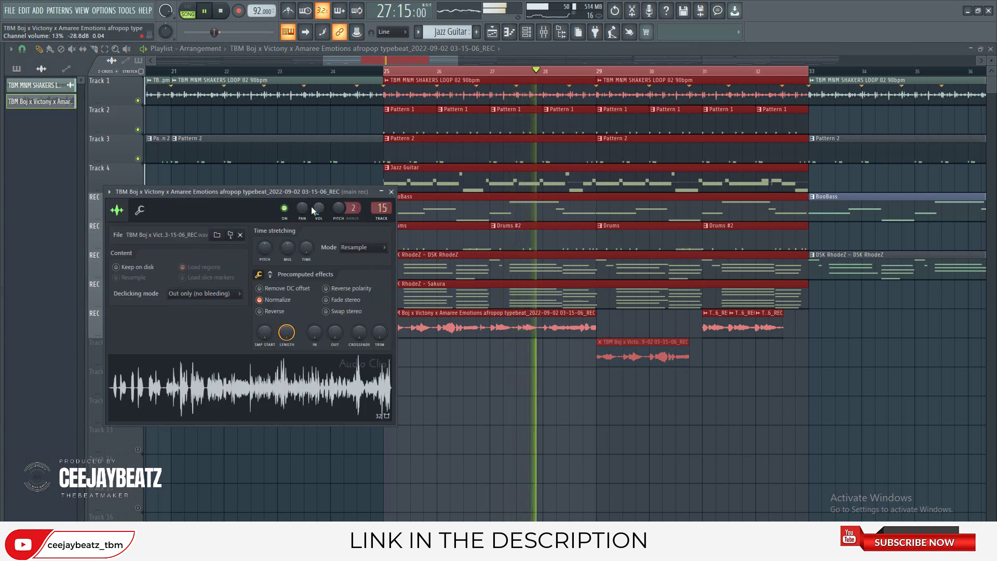
{"action": "left_click", "coordinate": [392, 192]}
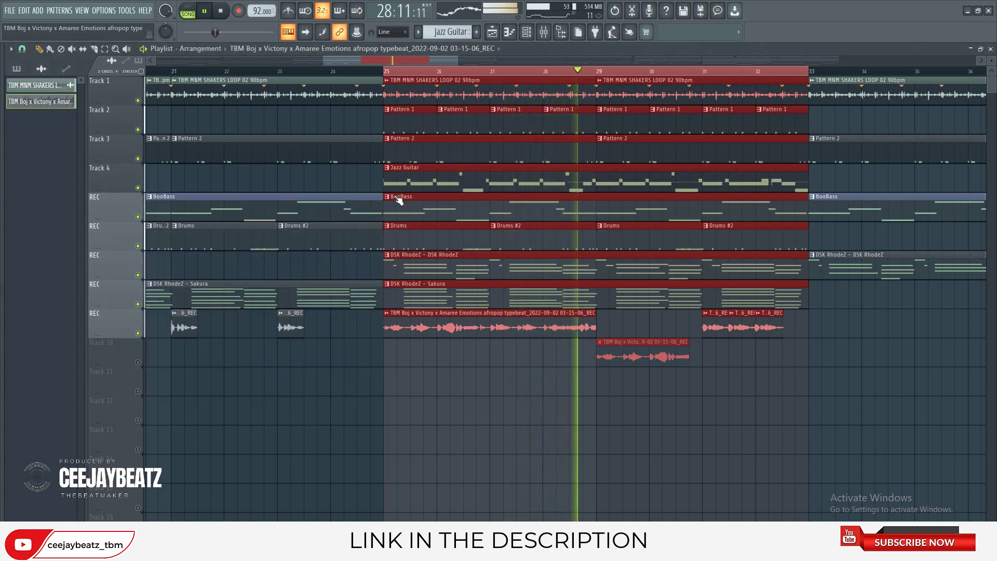
Step: Unmute Track 10 and play the selected bars 25 to 32 with all the arrangement's tracks active
{"action": "left_click", "coordinate": [138, 362]}
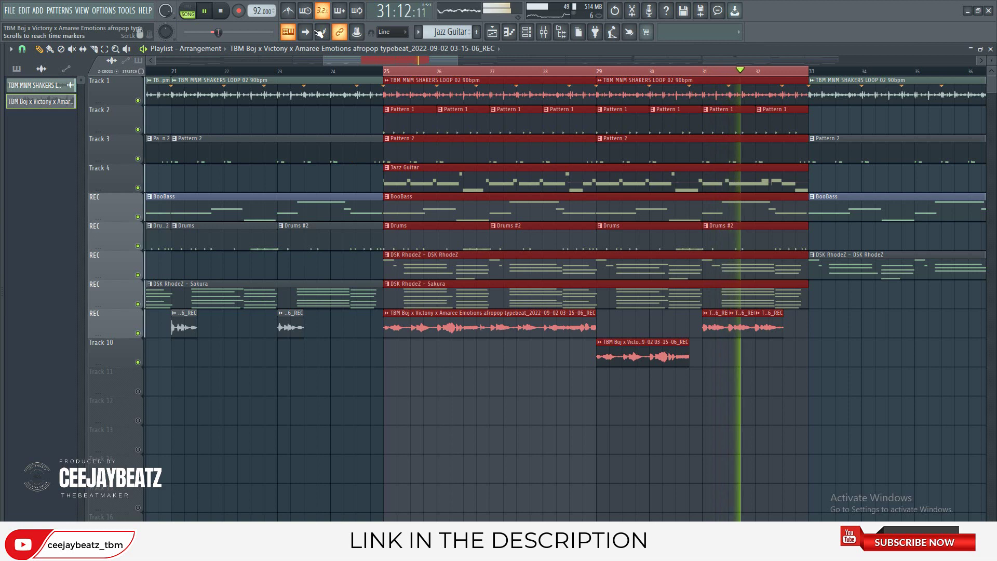
{"action": "left_click", "coordinate": [227, 13]}
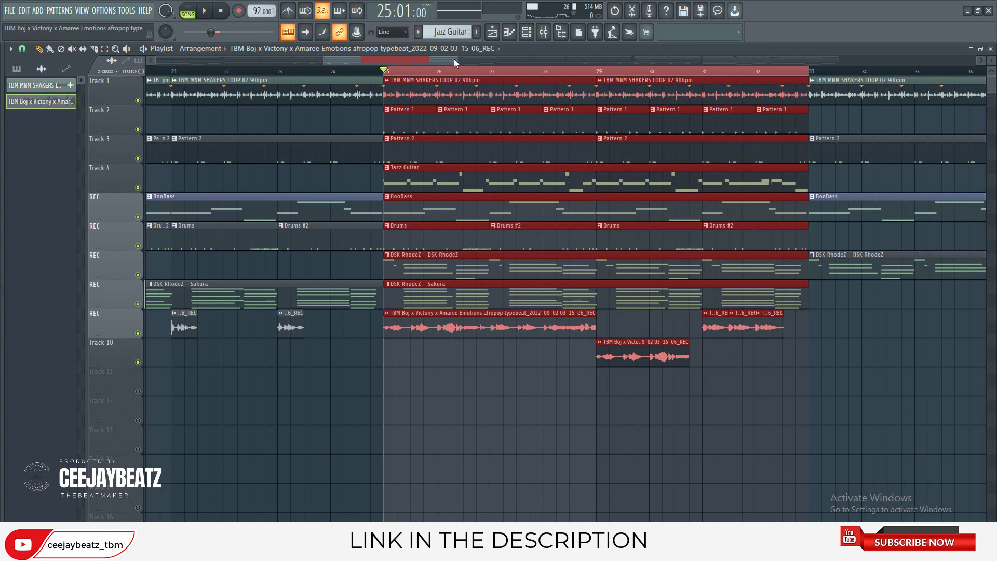
{"action": "left_click_drag", "start_coordinate": [456, 59], "coordinate": [548, 56]}
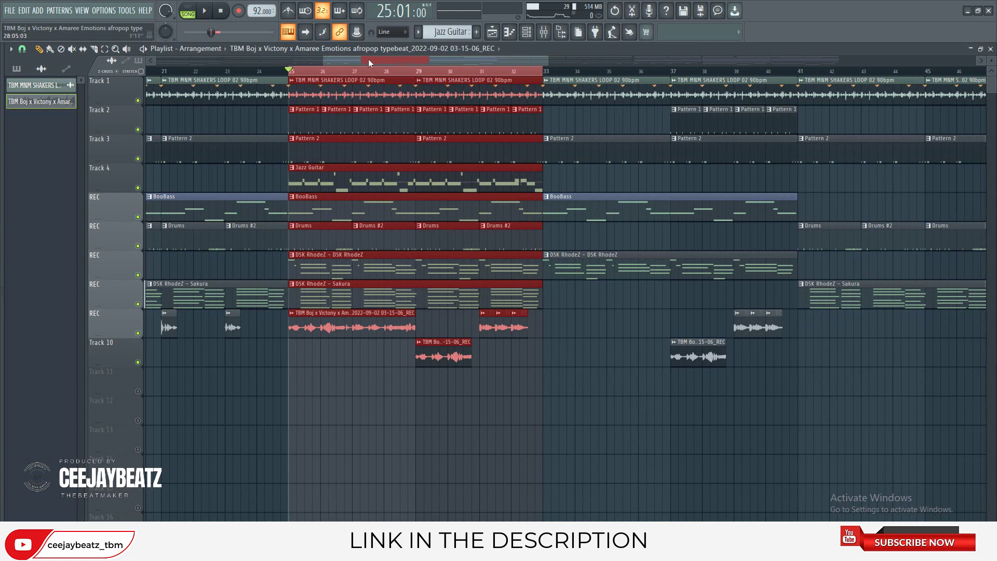
{"action": "left_click_drag", "start_coordinate": [322, 61], "coordinate": [182, 62]}
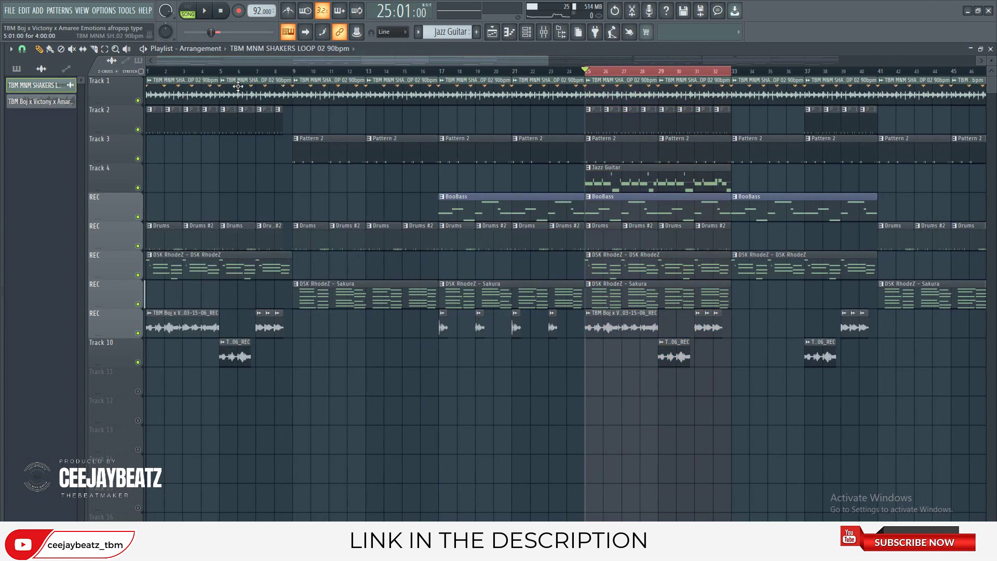
{"action": "left_click", "coordinate": [206, 13]}
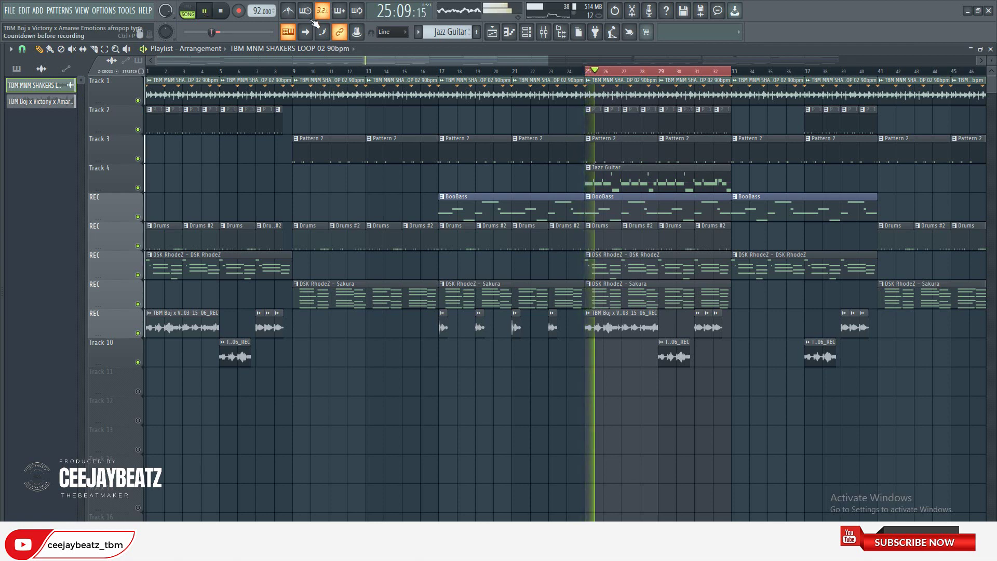
{"action": "left_click", "coordinate": [221, 12]}
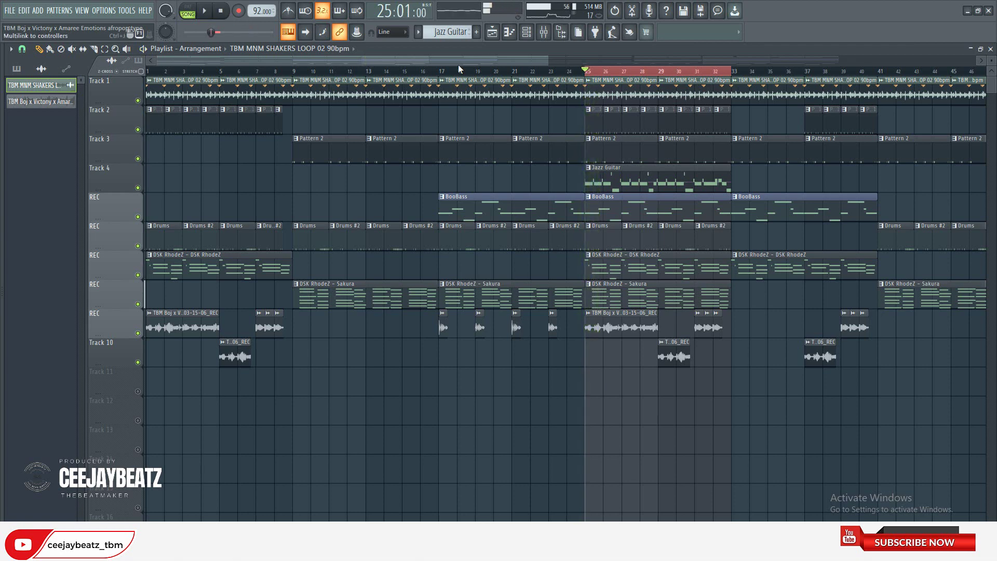
Step: Play the selection with the TBM MNM SHAKERS LOOP 02 90bpm clip's settings open, and lower the clip's volume
{"action": "double_click", "coordinate": [602, 96]}
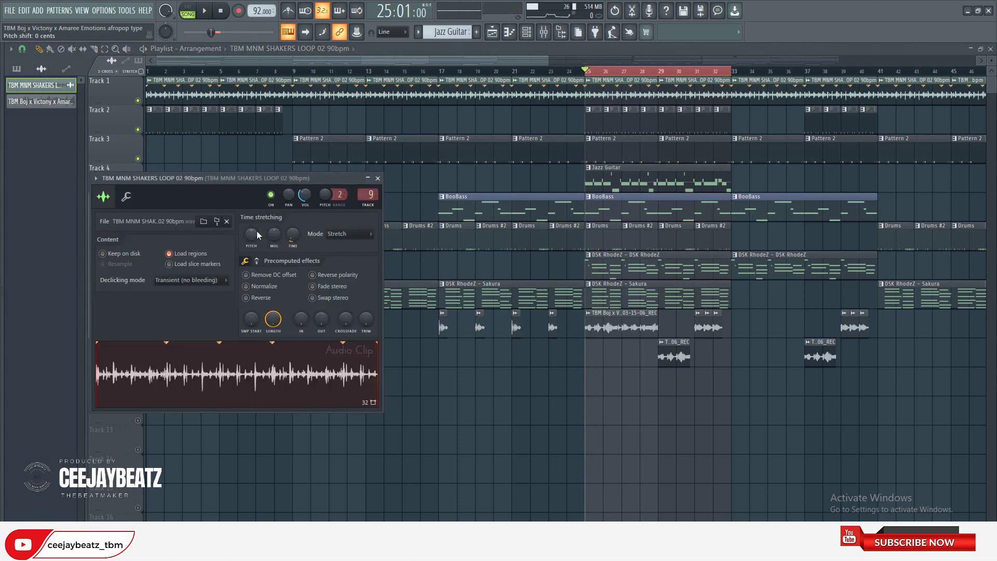
{"action": "left_click", "coordinate": [206, 11]}
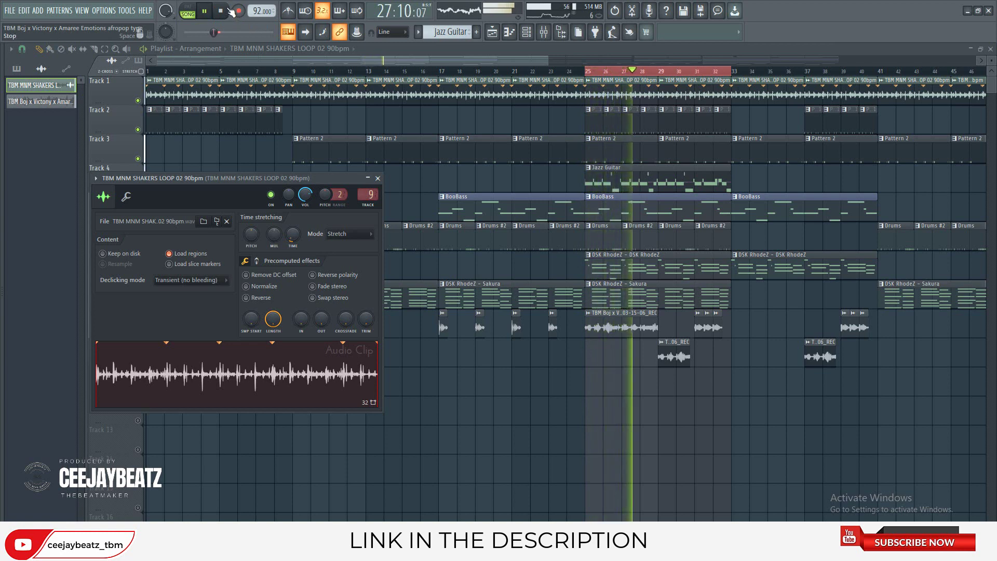
{"action": "left_click", "coordinate": [230, 11]}
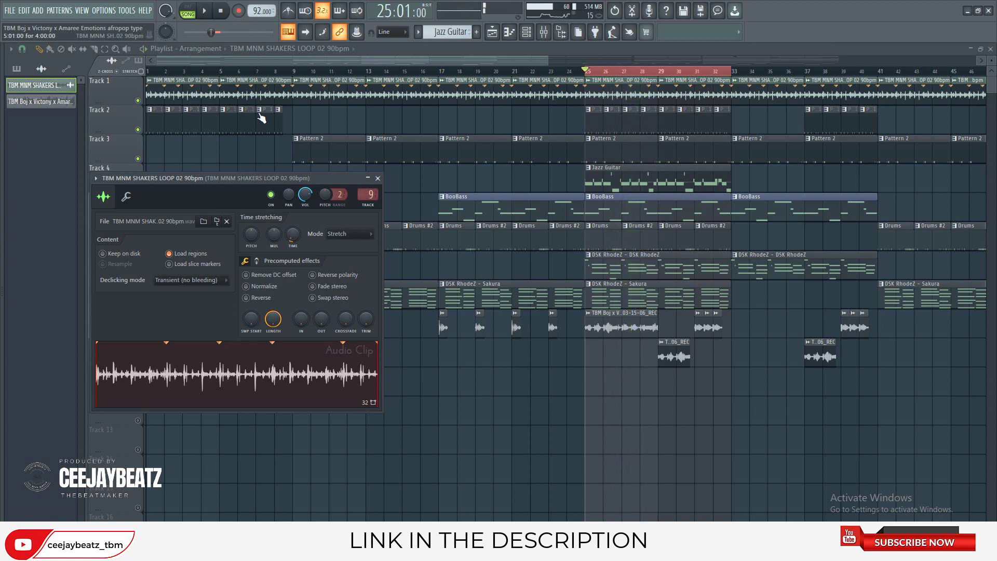
{"action": "left_click_drag", "start_coordinate": [305, 194], "coordinate": [305, 199]}
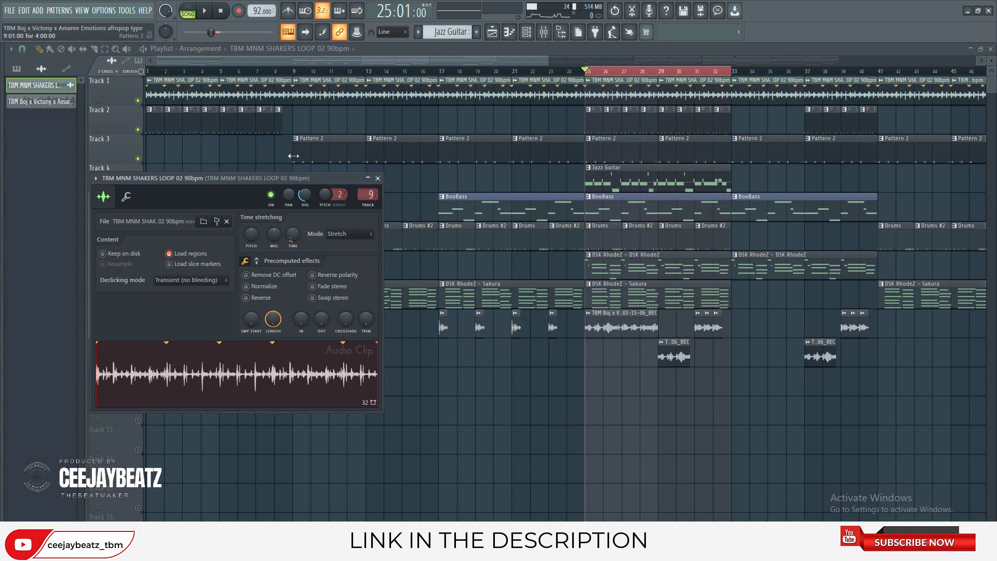
{"action": "left_click", "coordinate": [379, 178]}
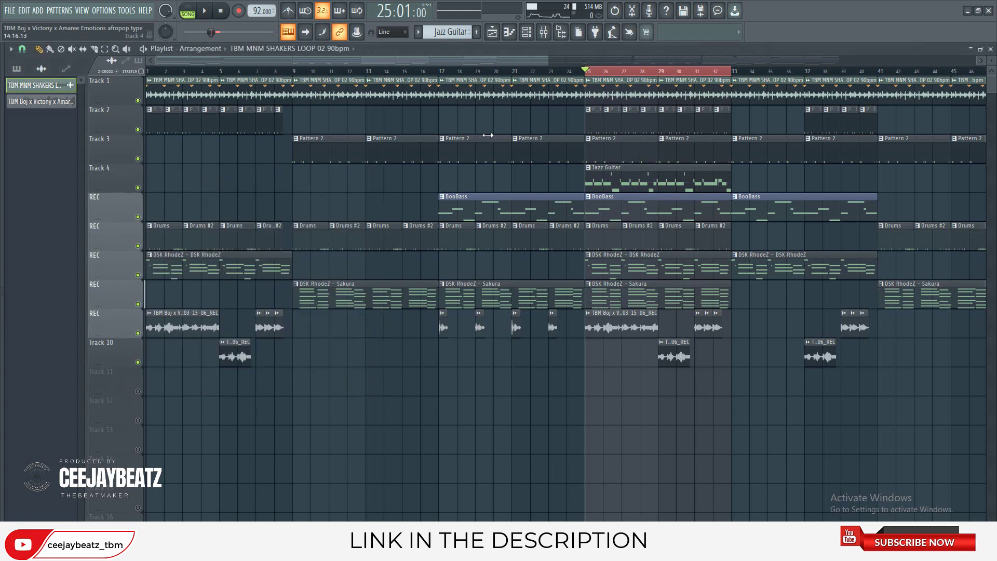
Step: View the whole song arrangement in the playlist, from bar 1 to the end of the last clips
{"action": "left_click_drag", "start_coordinate": [548, 62], "coordinate": [987, 56]}
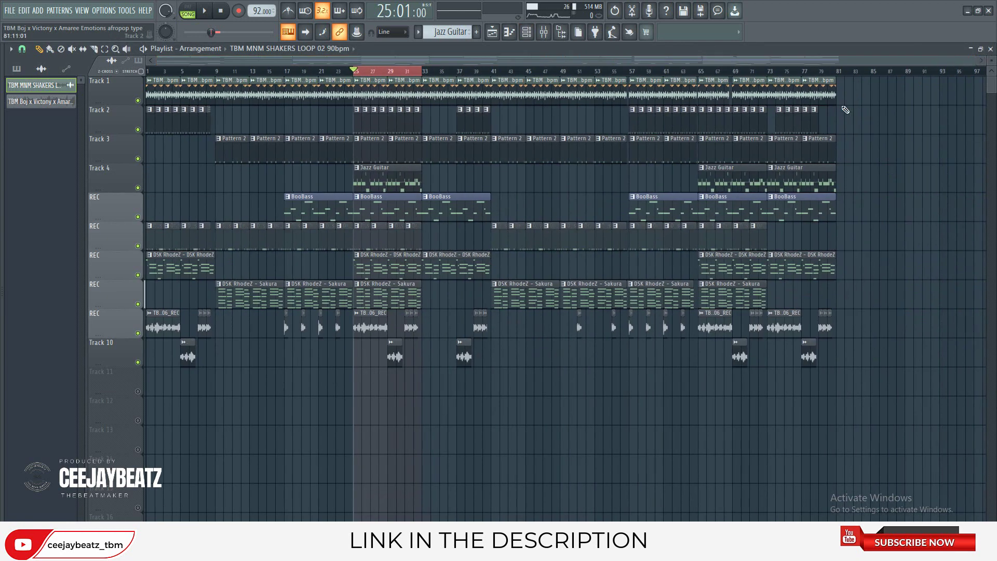